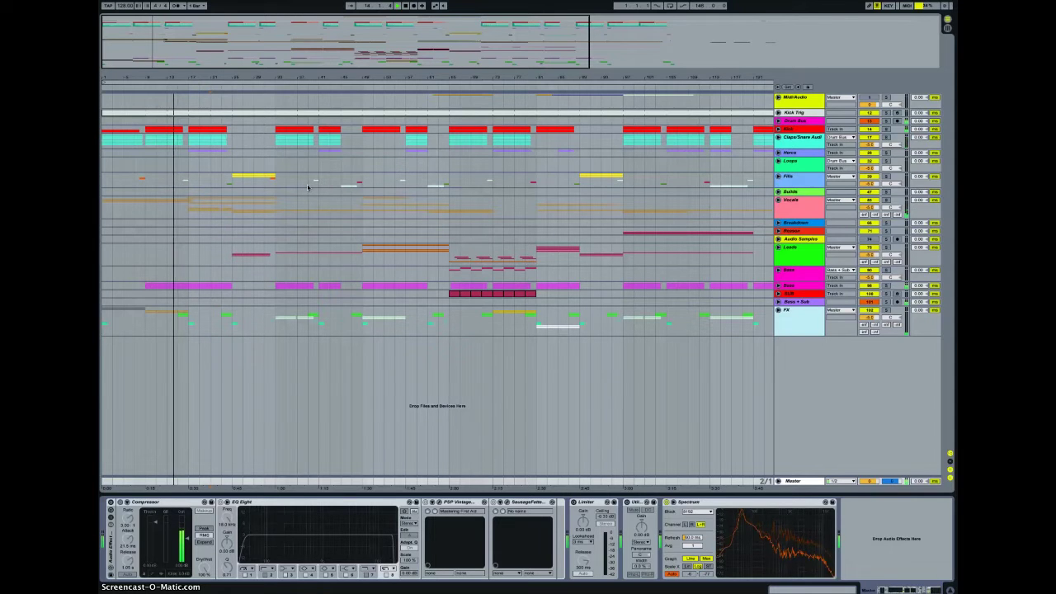
Play the arrangement and jump forward through its successive sections to examine the mix and its levels
left_click(184, 101)
left_click(271, 118)
left_click(243, 114)
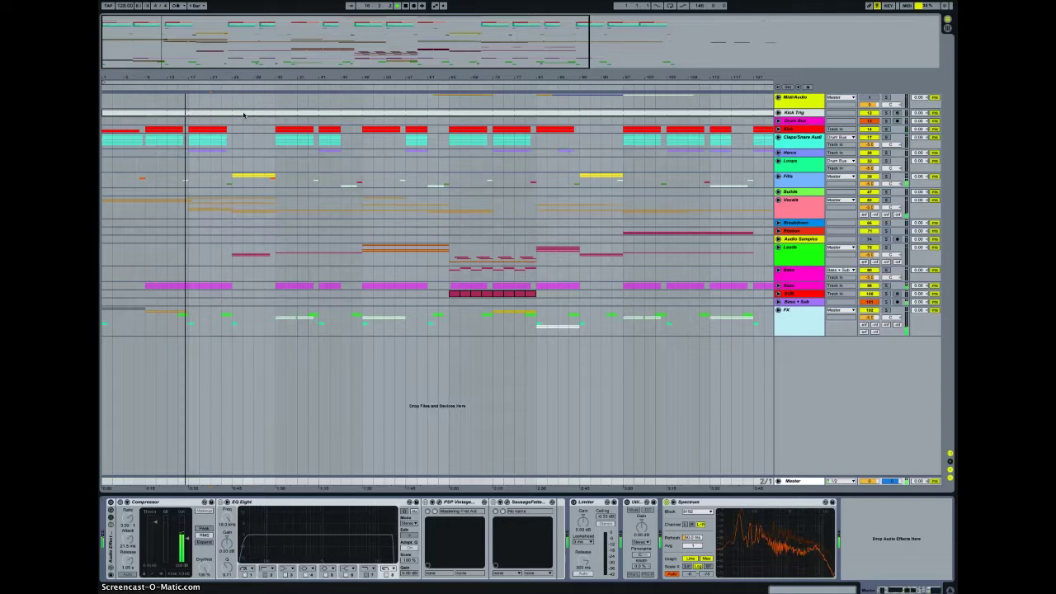
left_click(231, 121)
key("F3")
left_click(864, 212)
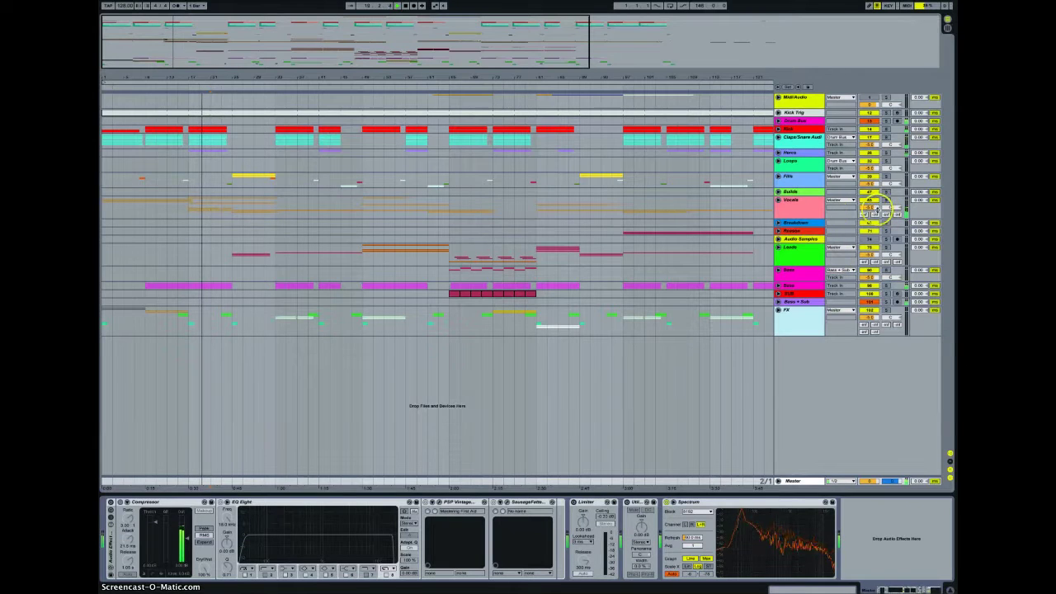
left_click(870, 212)
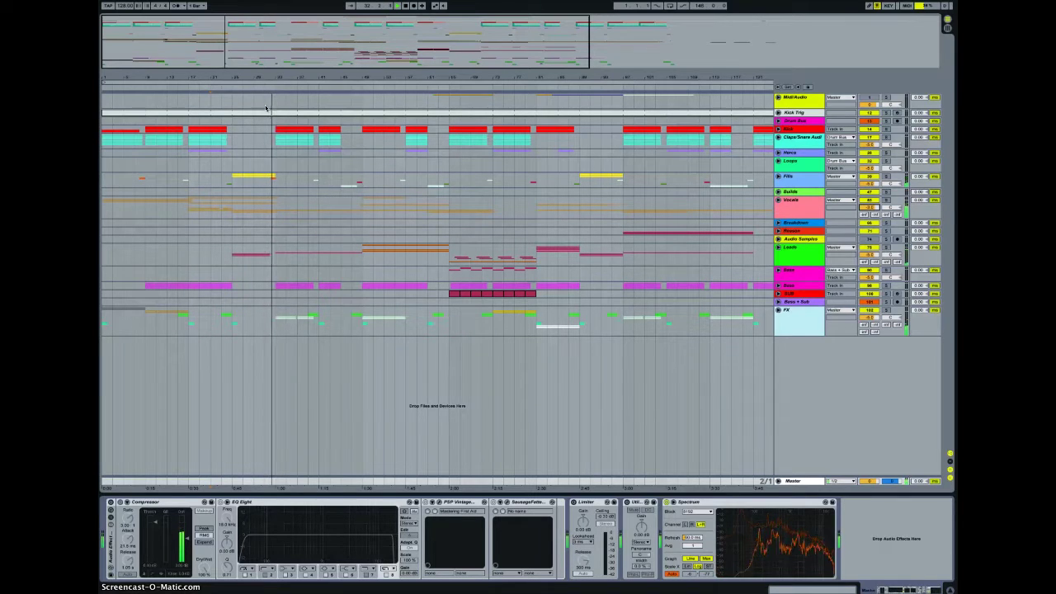
left_click(307, 103)
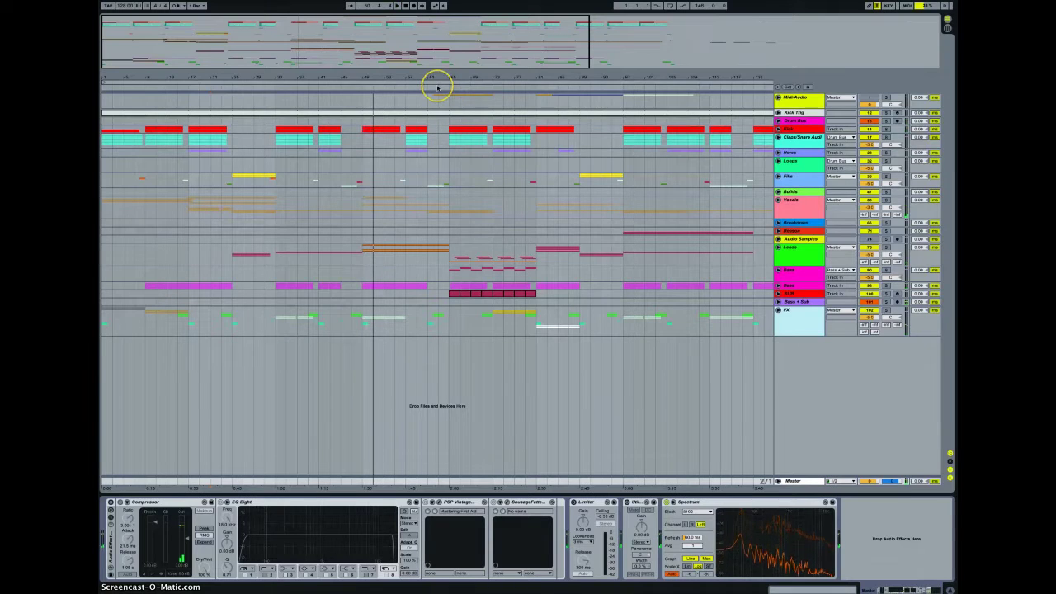
left_click(437, 86)
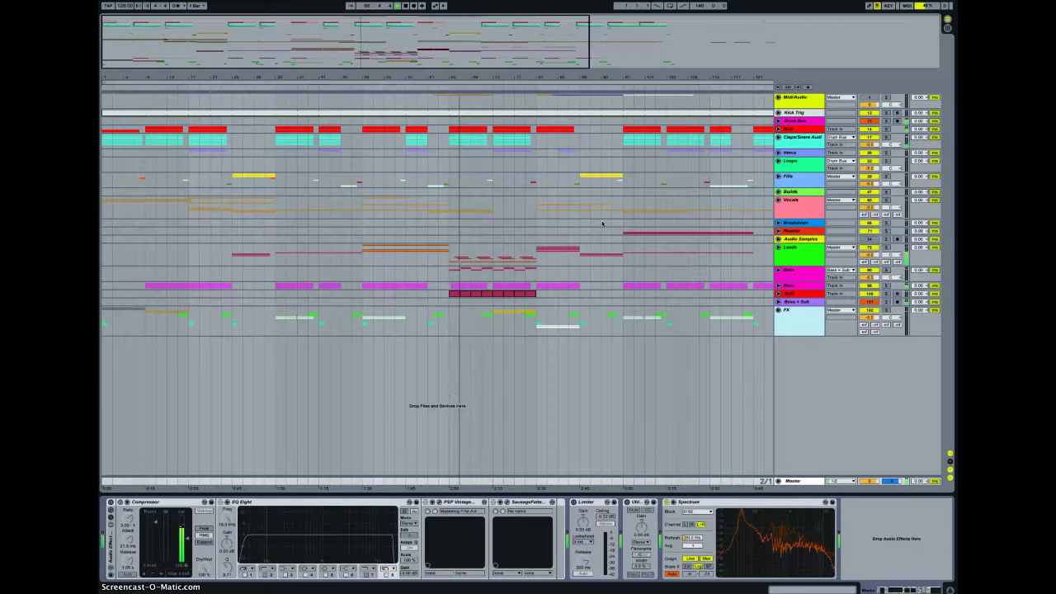
left_click(534, 86)
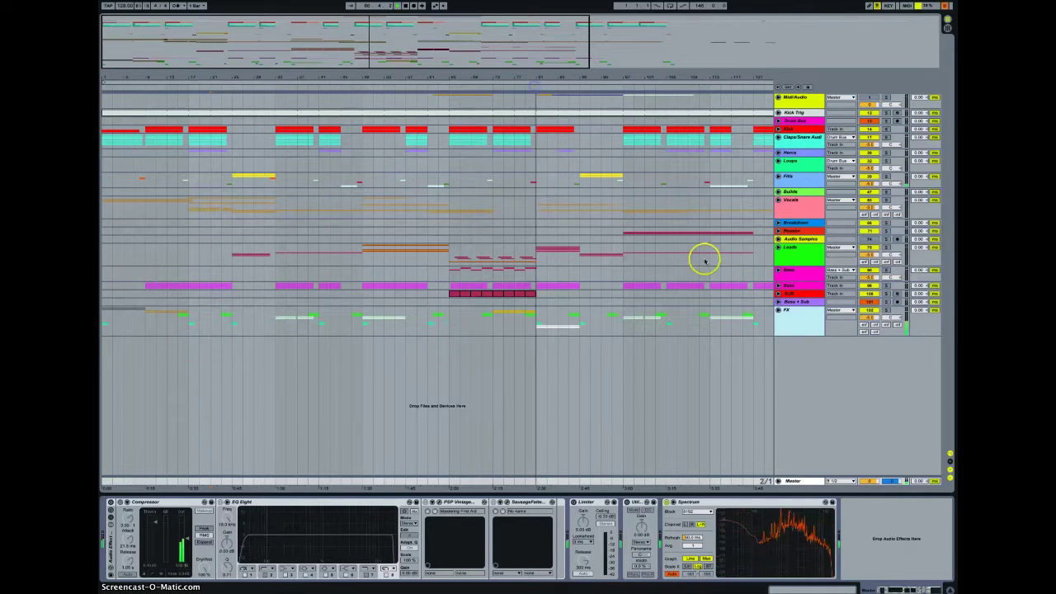
left_click(604, 87)
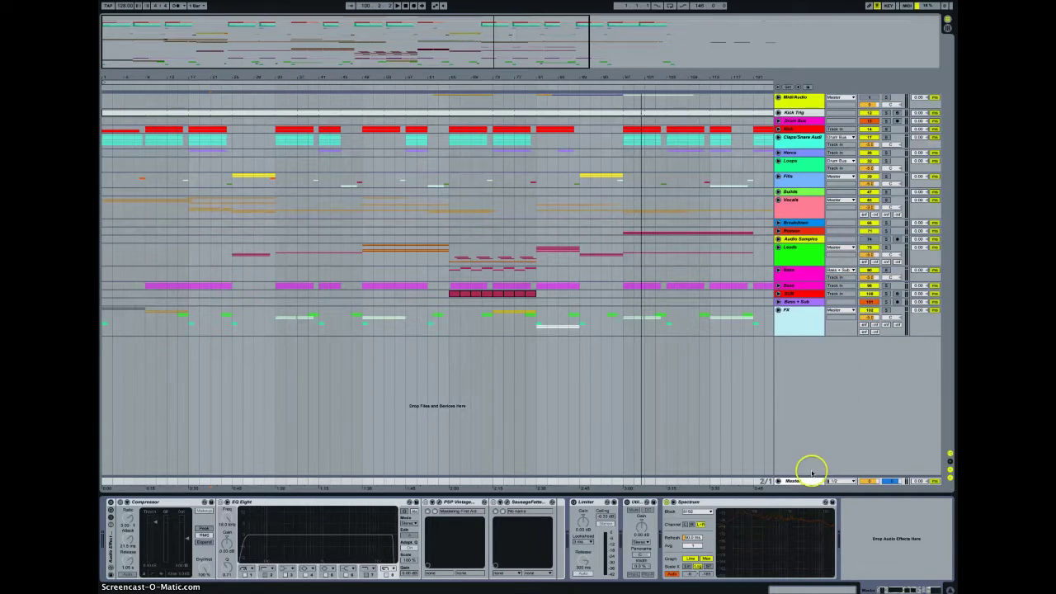
Expand the Master track and check its level in the Session View mixer before returning to the Arrangement View
left_click(778, 481)
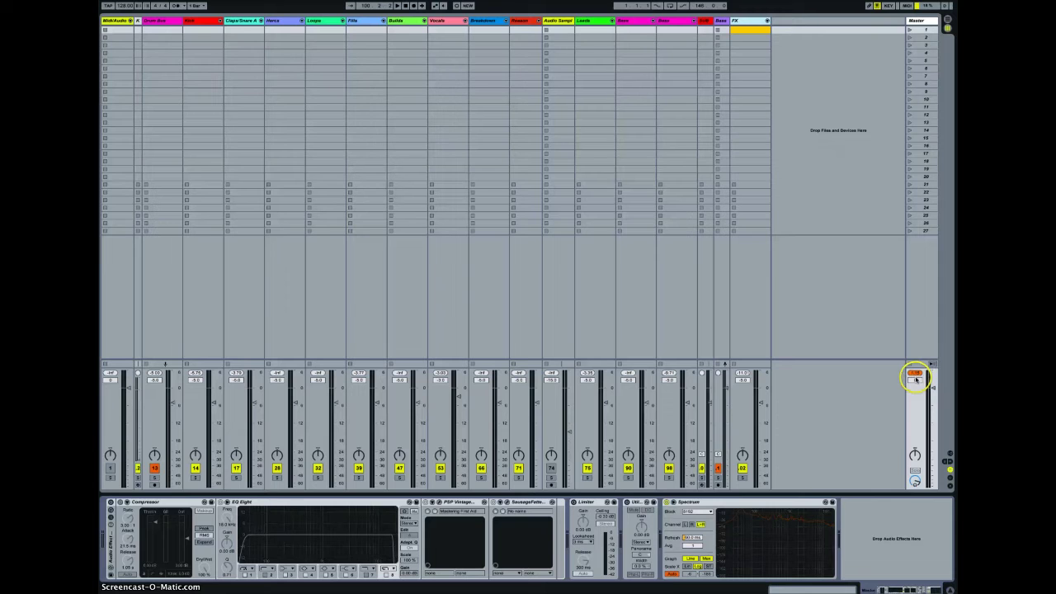
key("Tab")
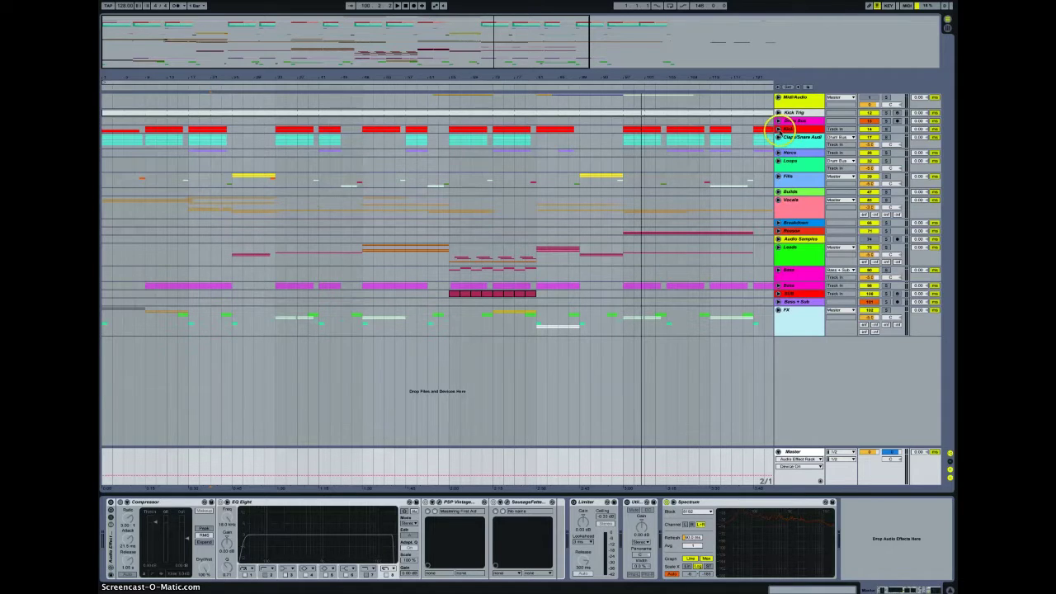
Open the s(M)exoscope on the Kick track and play the kick soloed to examine its waveform
left_click(793, 129)
scroll(825, 547, "right", 2)
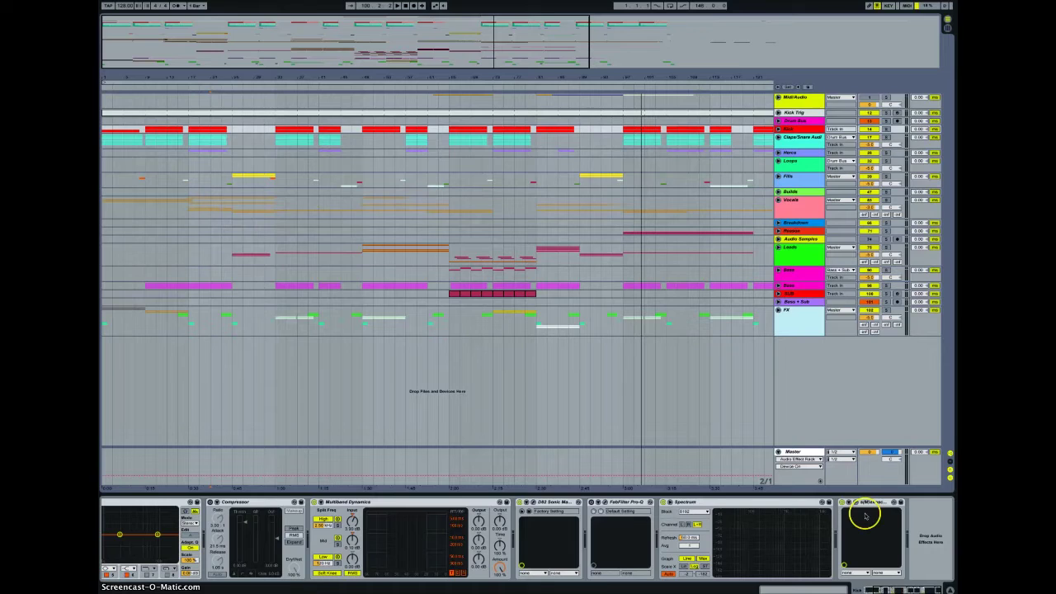
left_click(810, 129)
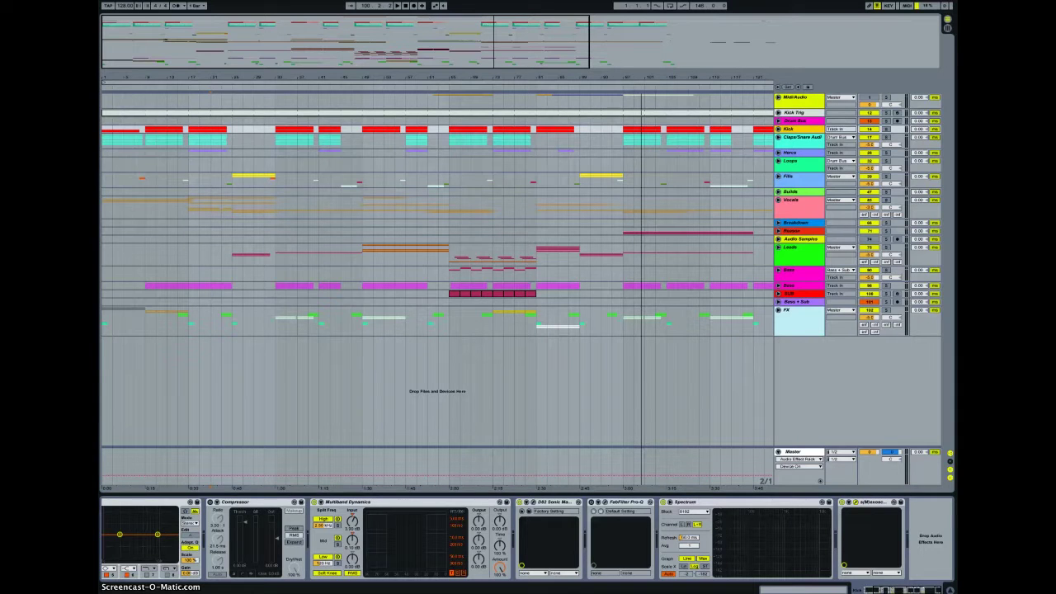
left_click(566, 257)
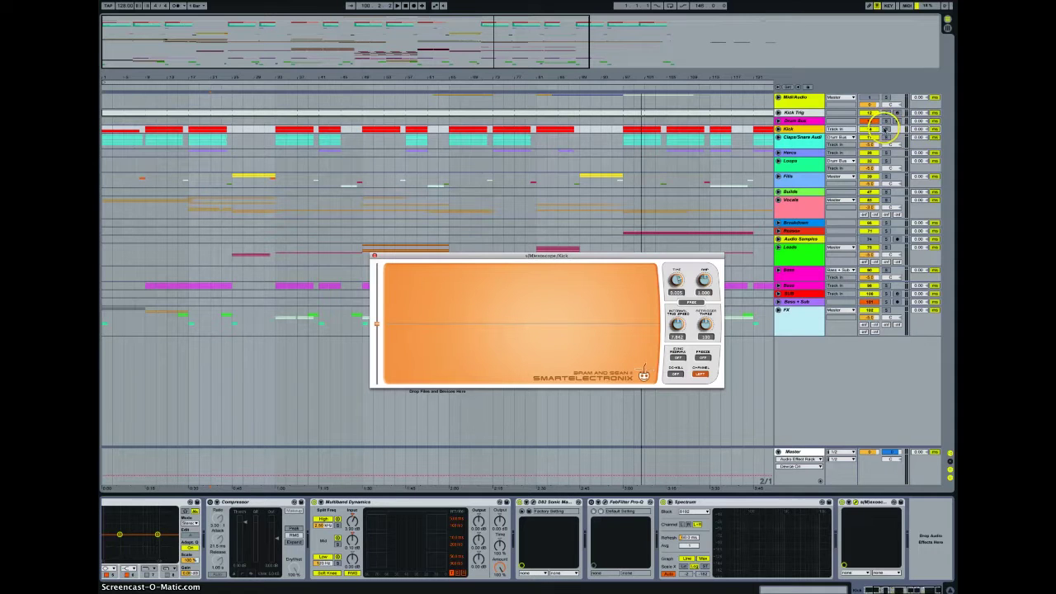
left_click(884, 130)
key("space")
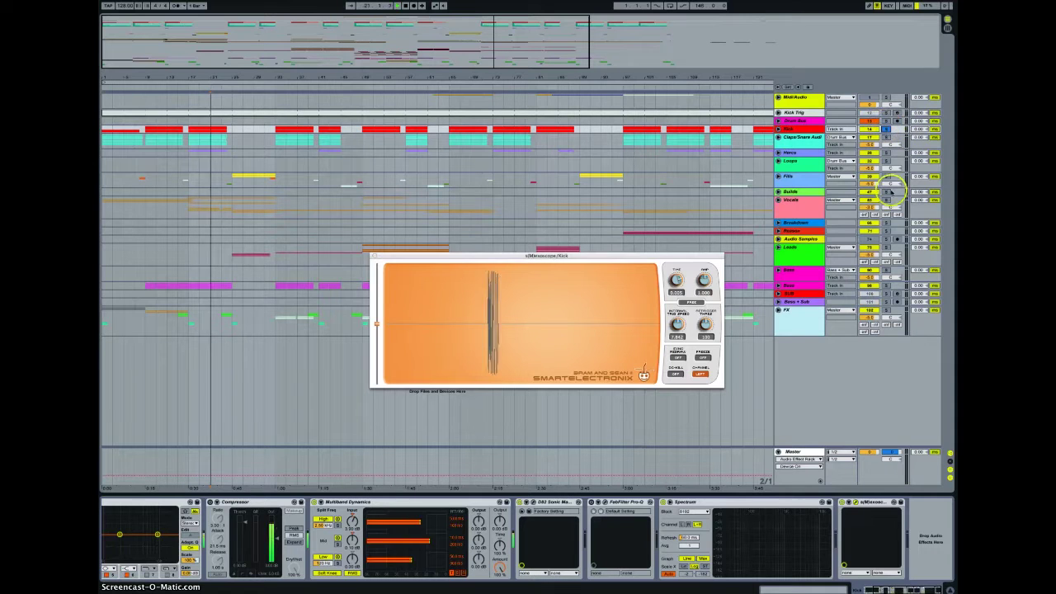
left_click(571, 322)
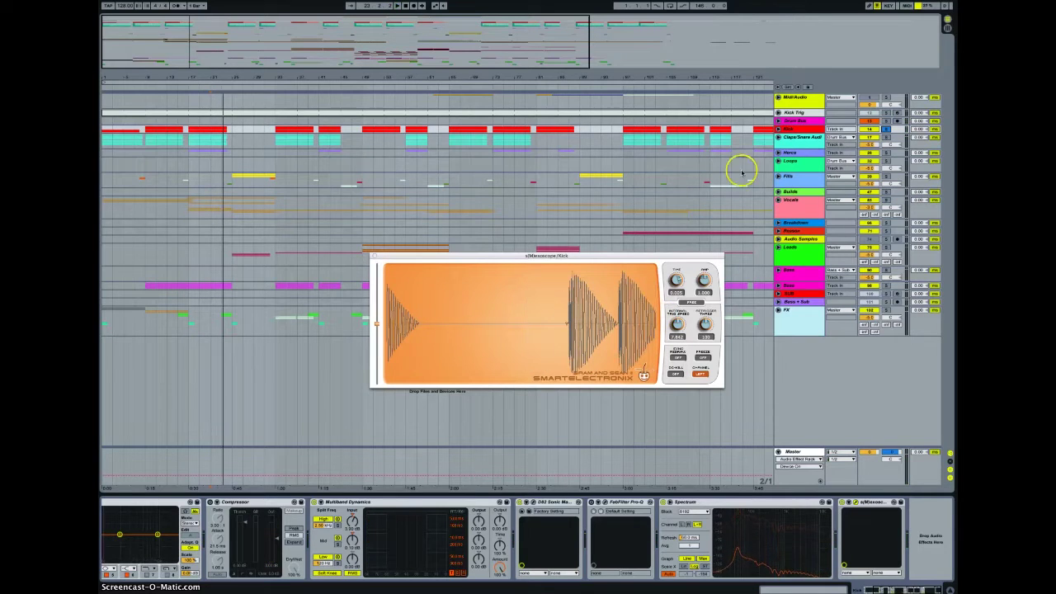
left_click(376, 256)
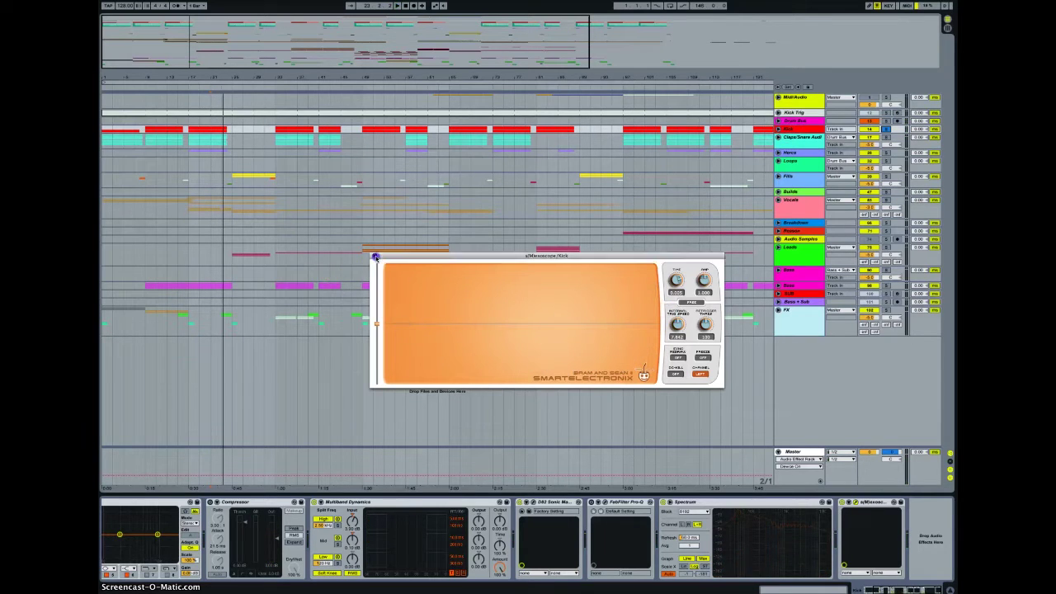
left_click(792, 451)
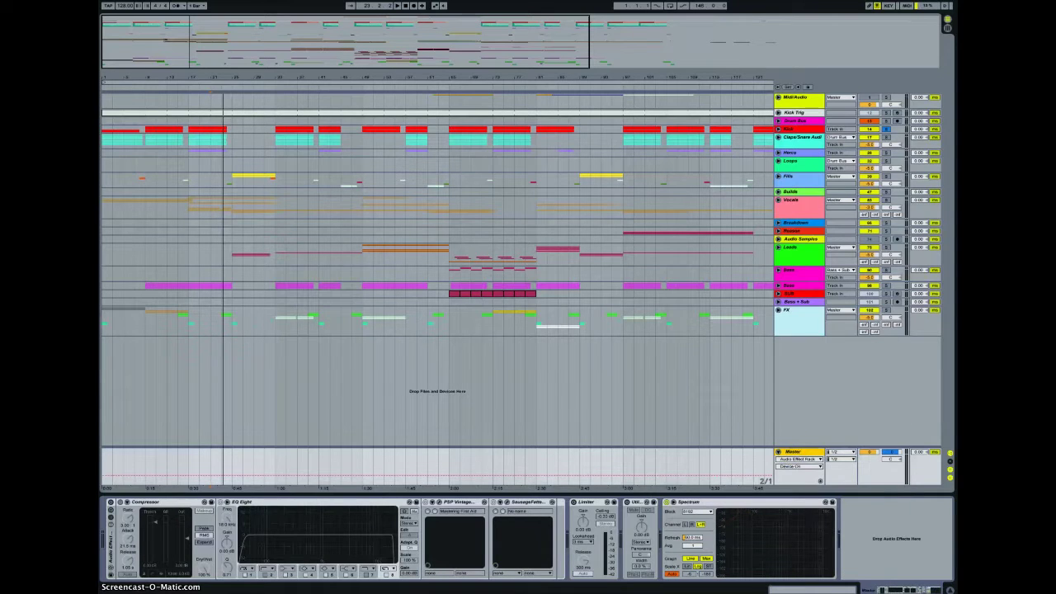
left_click(676, 525)
key("super+v")
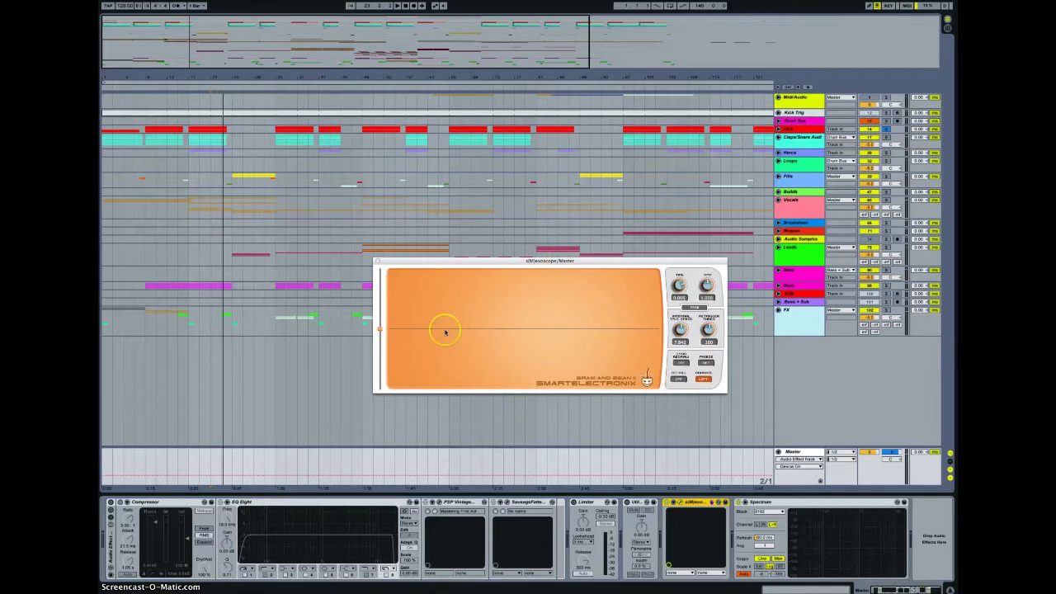
left_click(378, 260)
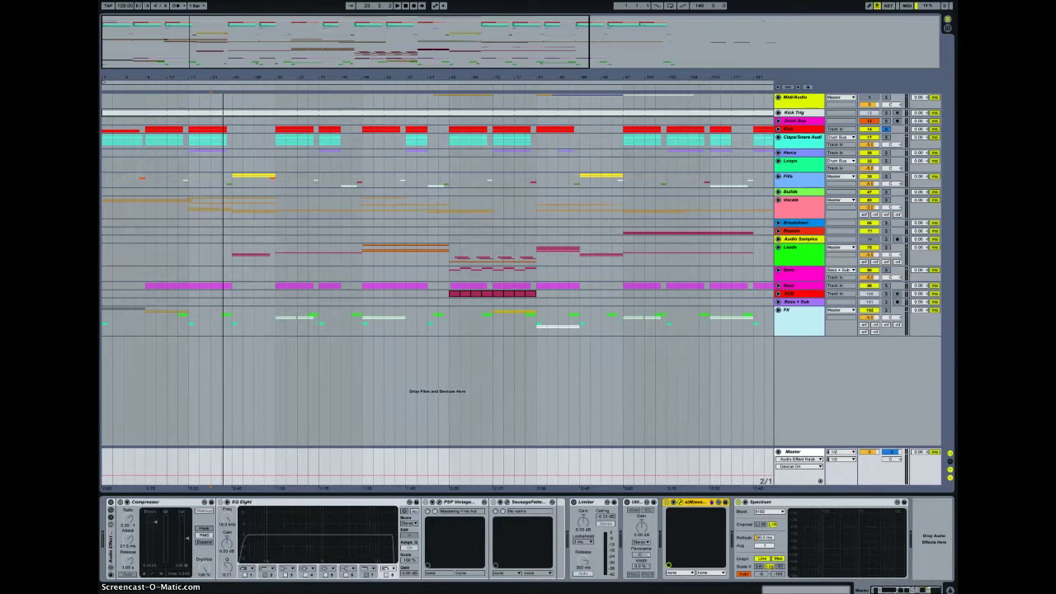
Switch the Master's Compressor to its activity display and play the full mix without the kick solo
left_click(177, 504)
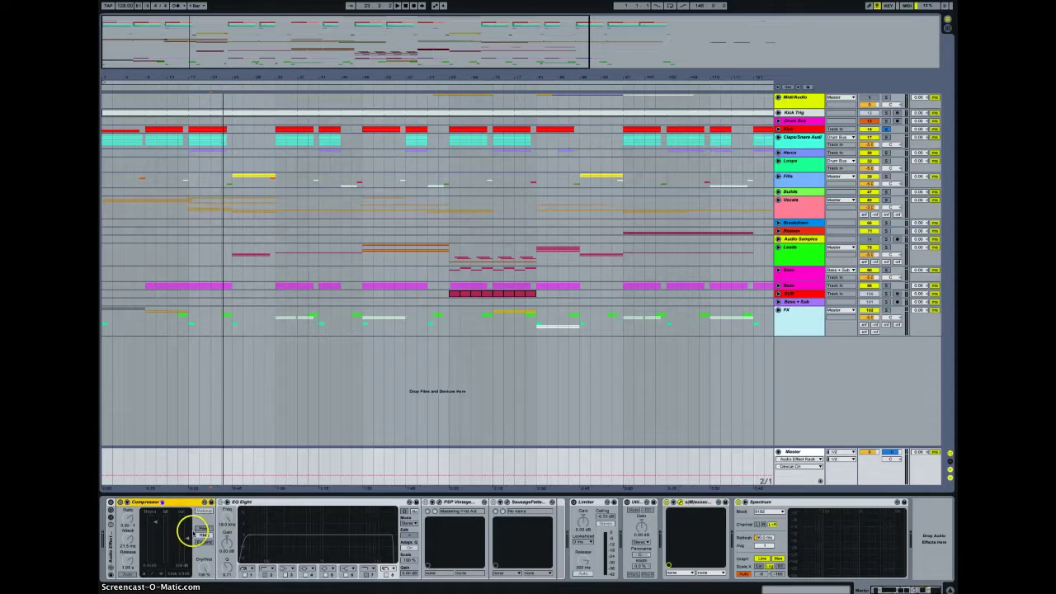
left_click(161, 571)
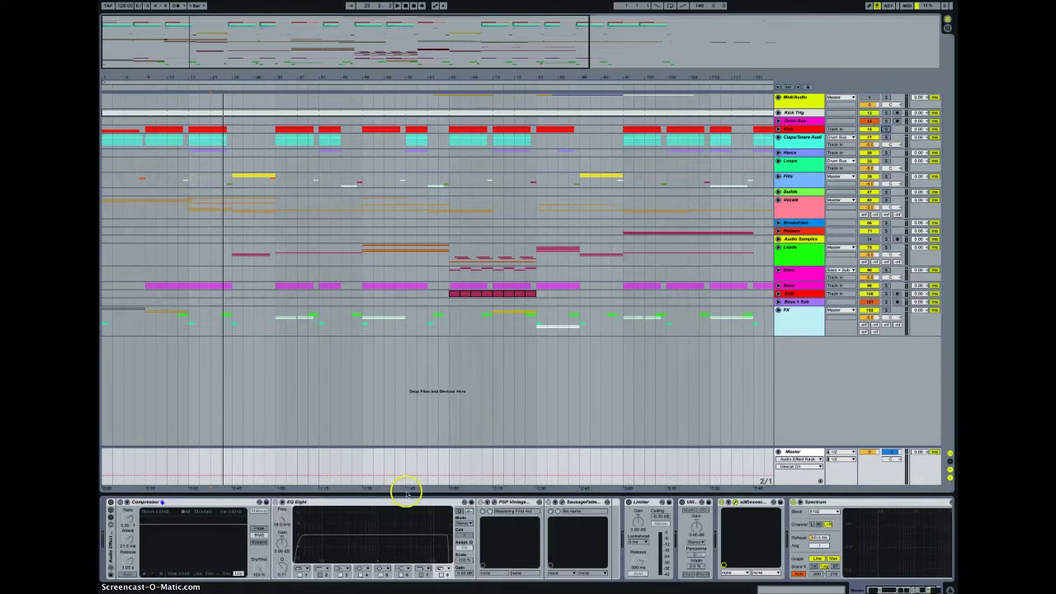
key("XF86AudioMute")
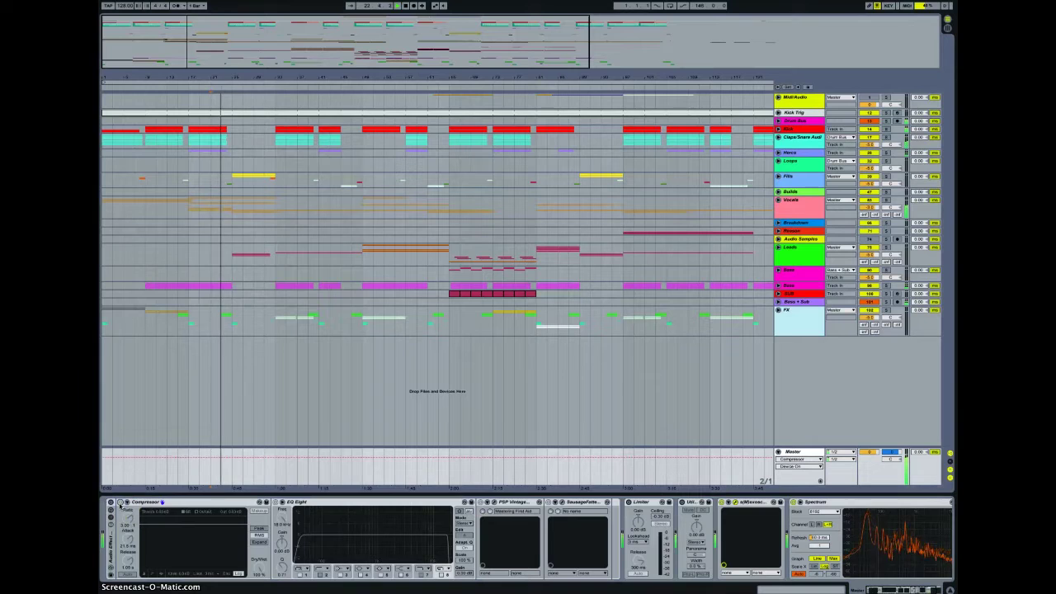
Enable the Master's audio effect rack during playback, bypass its Compressor, and stop playback
left_click(110, 502)
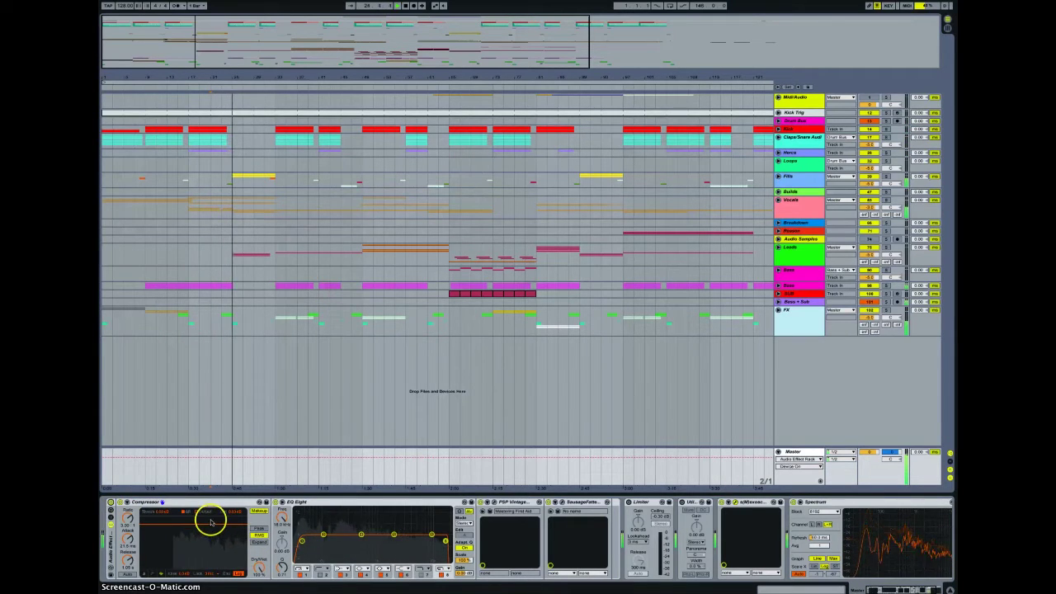
key("XF86AudioRaiseVolume")
key("XF86AudioMute")
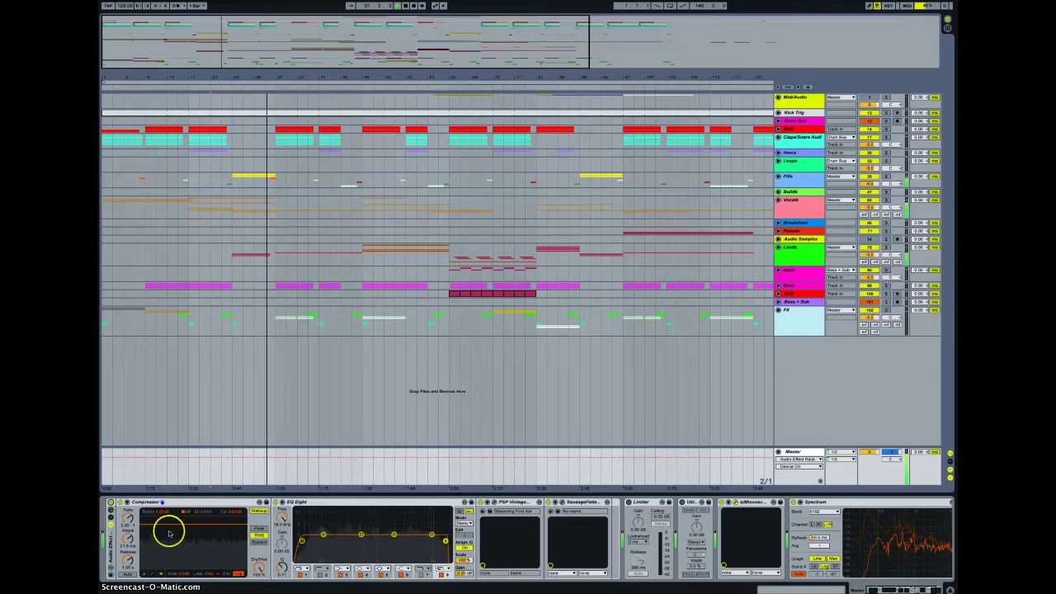
left_click(120, 502)
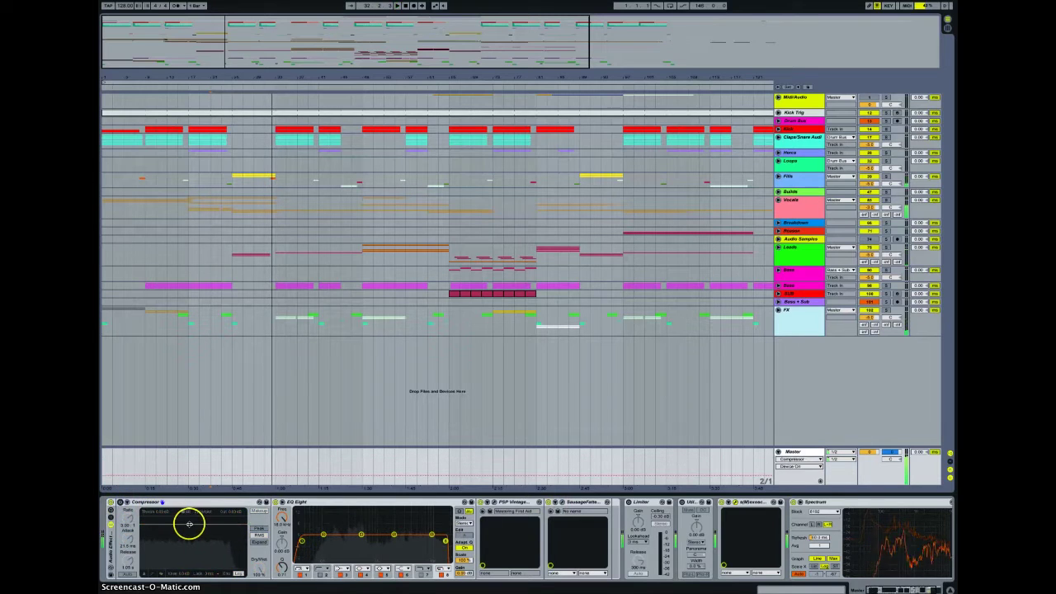
key("space")
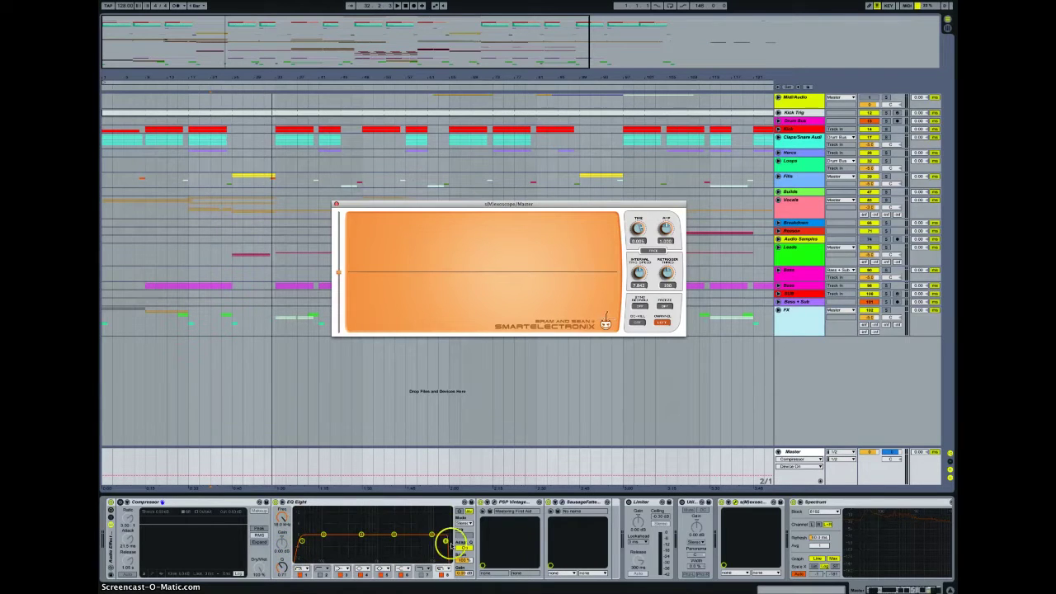
Open the PSP VintageWarmer on the Master to examine its Mastering First Aid preset settings, and close it
left_click(492, 503)
left_click(491, 502)
left_click_drag(114, 10, 488, 309)
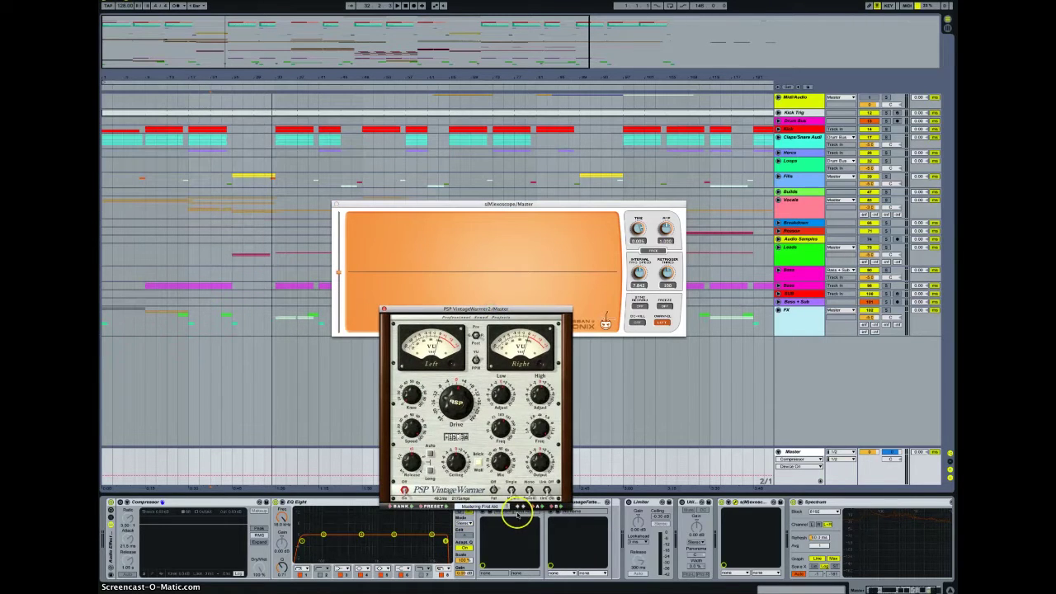
left_click(384, 309)
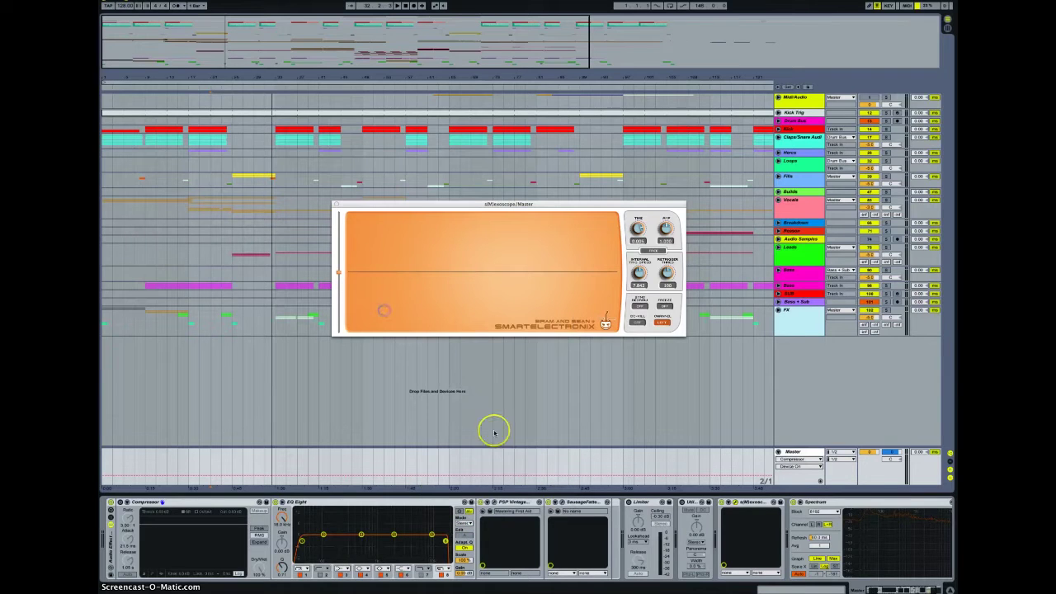
left_click(492, 502)
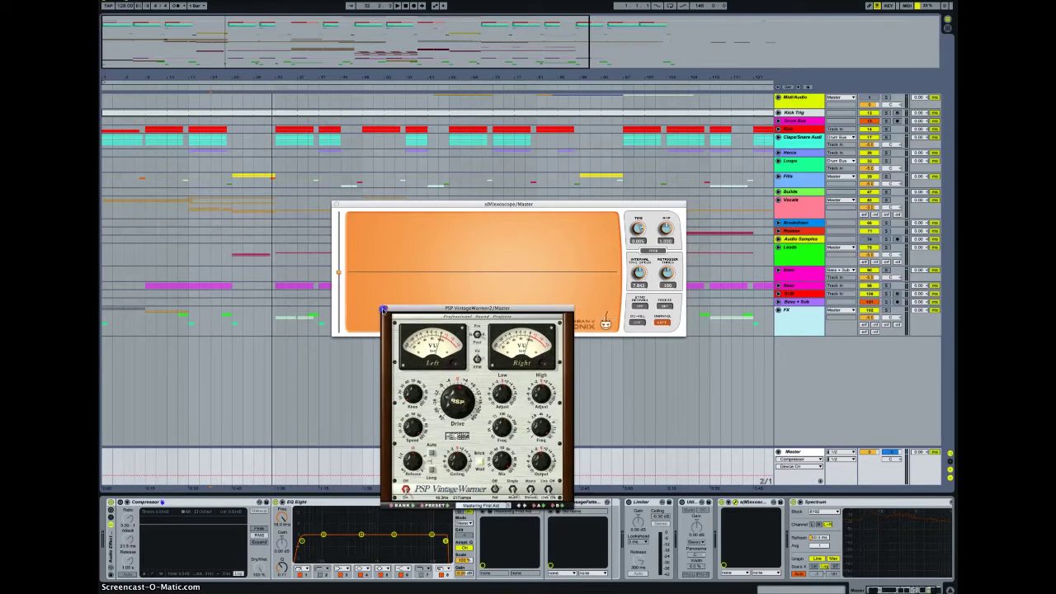
left_click(383, 309)
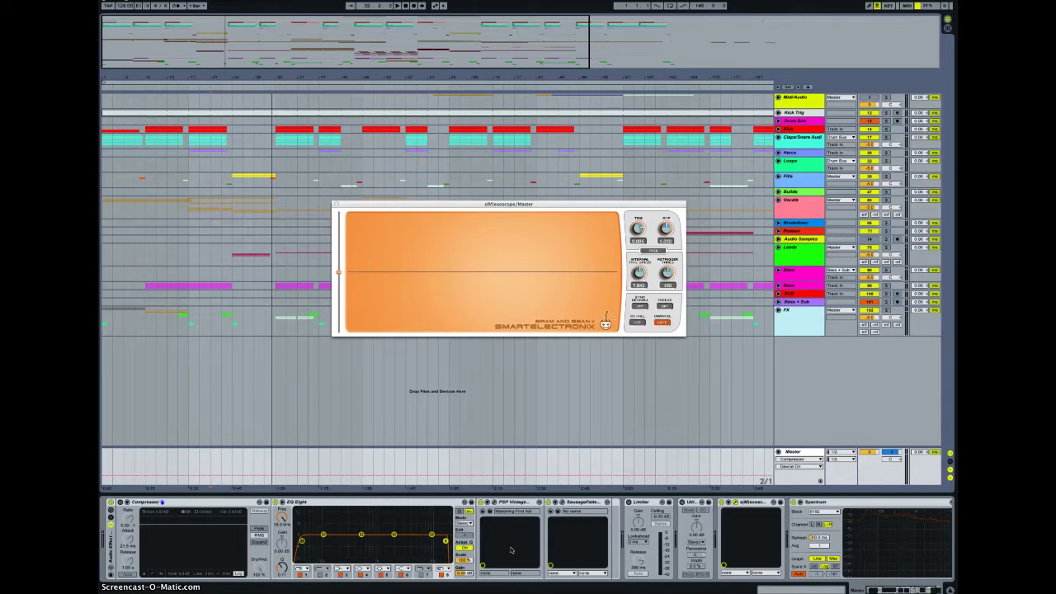
Open the Sausage Fattener on the Master to examine its Fatness, Color and Gain controls, and close it
left_click(563, 505)
left_click(560, 502)
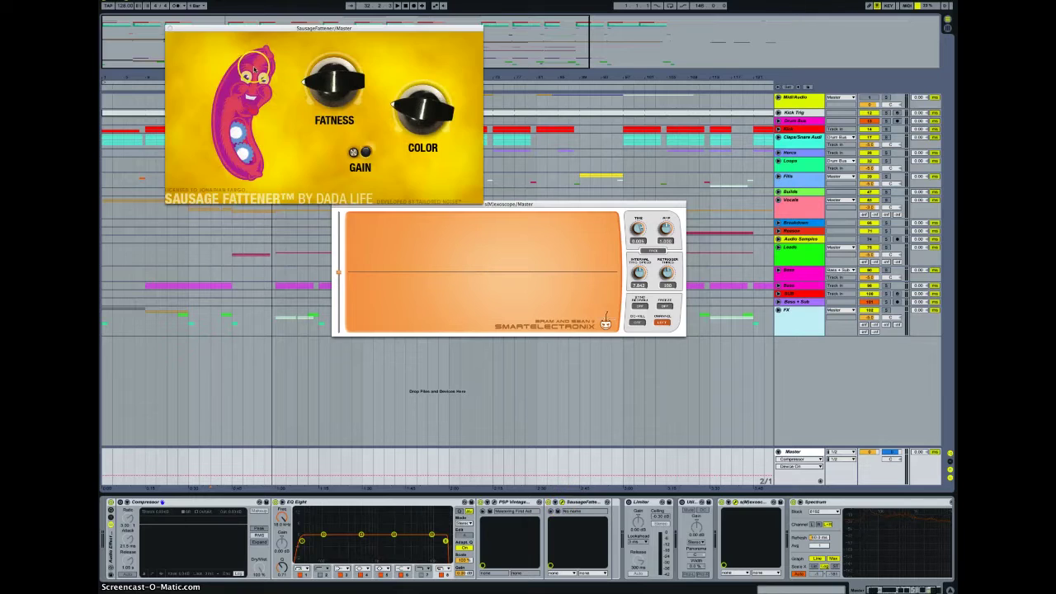
left_click(353, 153)
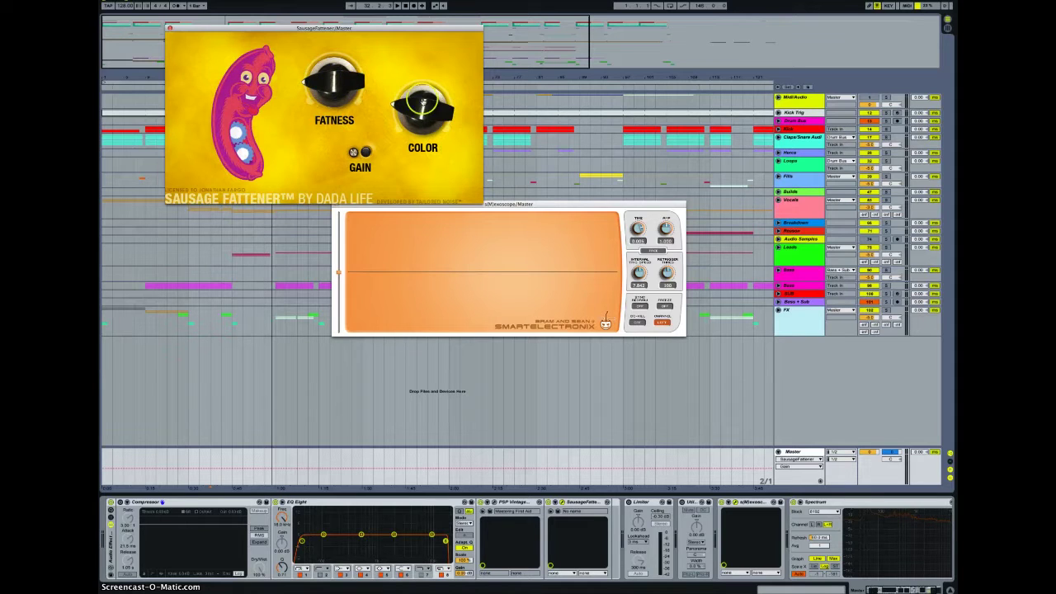
left_click(170, 29)
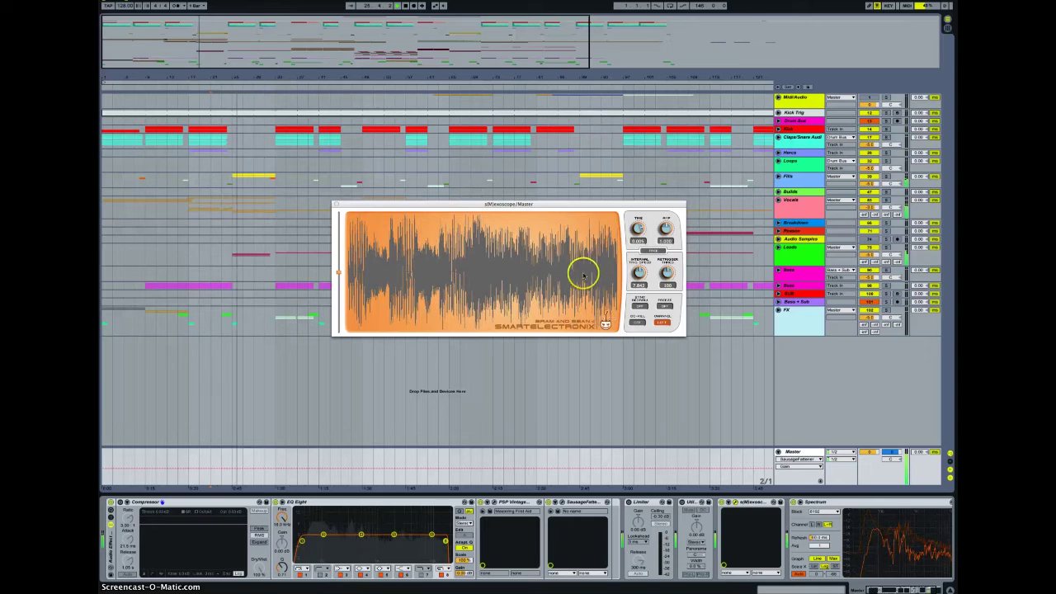
Play further sections of the track to examine the Master's waveform on the s(M)exoscope, and restart playback from the beginning
left_click(346, 86)
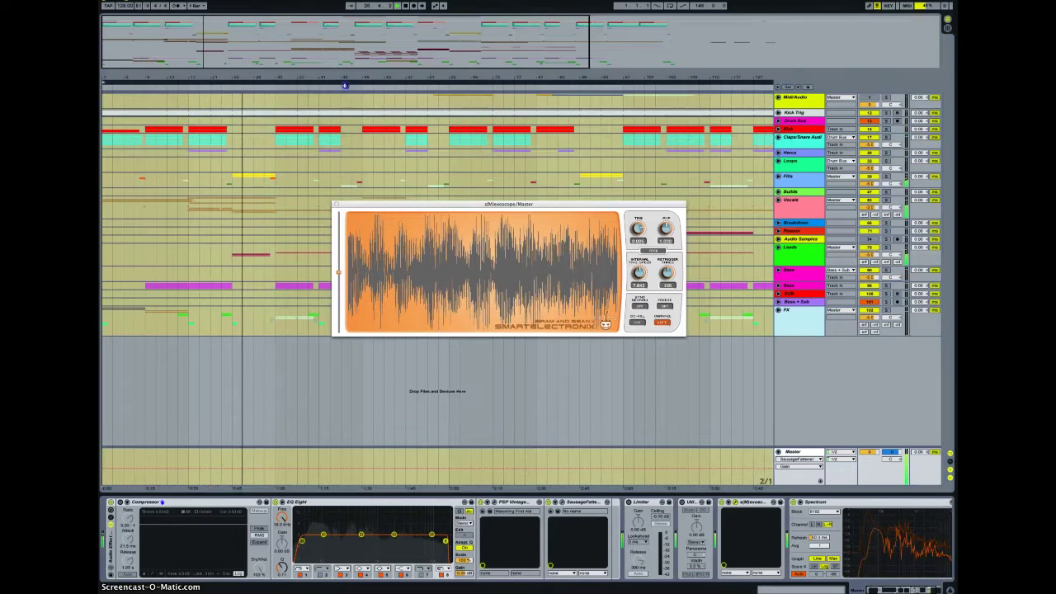
left_click(560, 86)
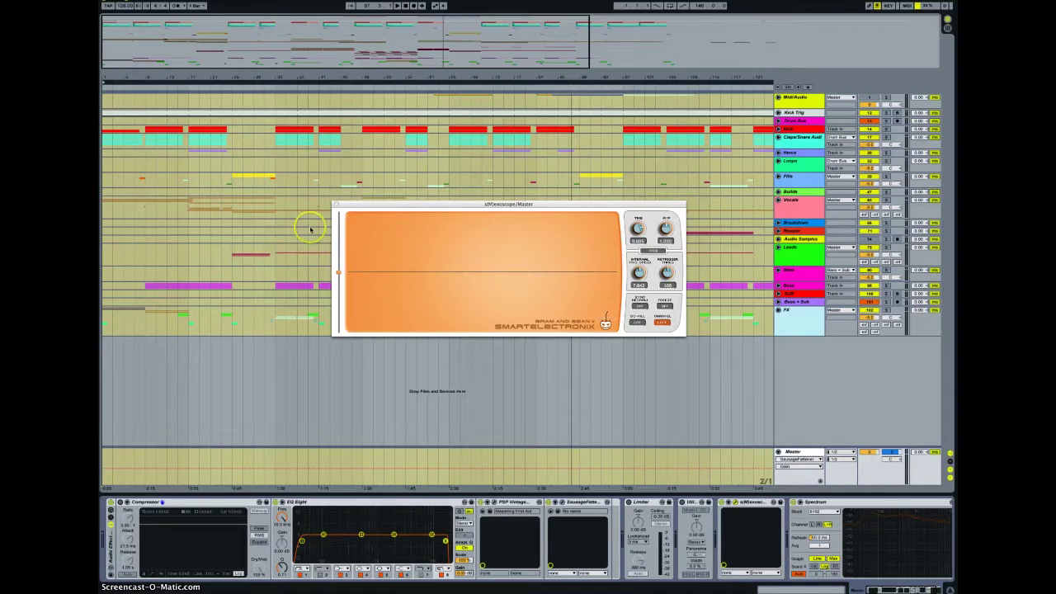
key("space")
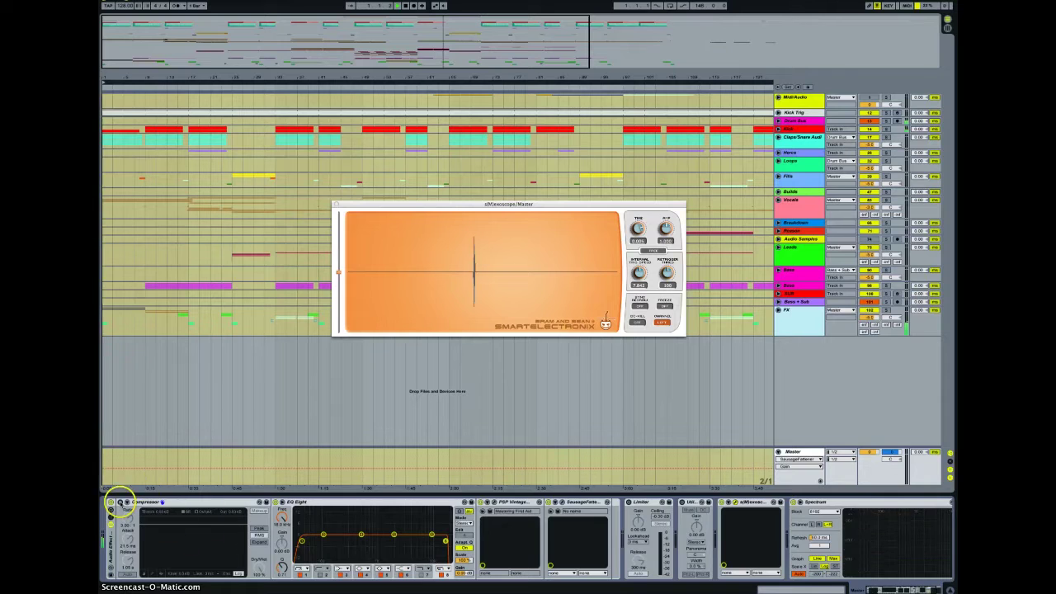
Enable the Master's Compressor during playback, bypass the whole audio effect rack to compare, and stop playback
mouse_move(179, 525)
left_mouse_down()
mouse_move(174, 518)
mouse_move(185, 523)
left_mouse_up()
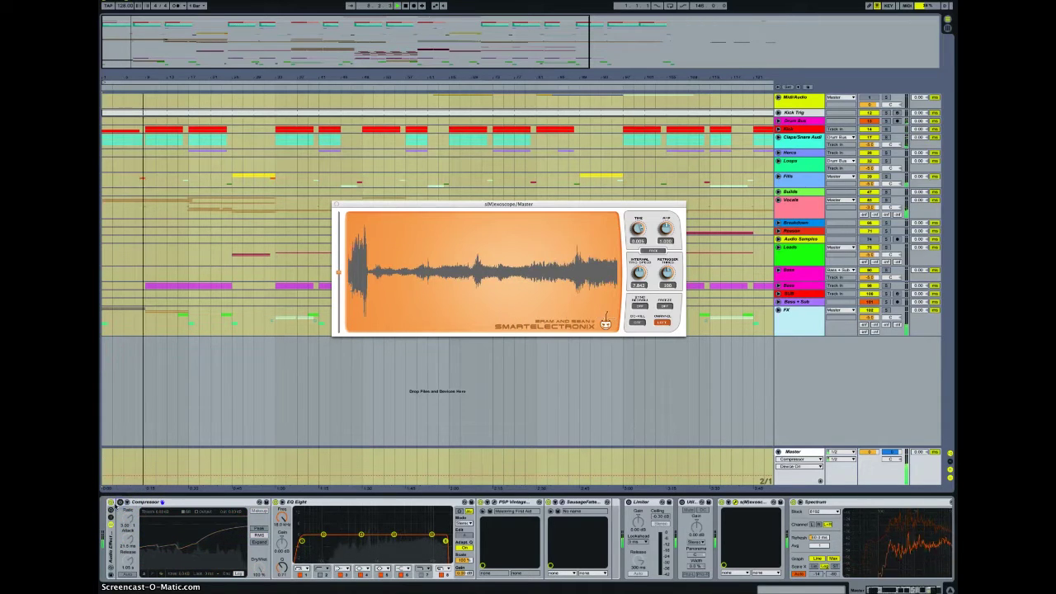
left_click(110, 502)
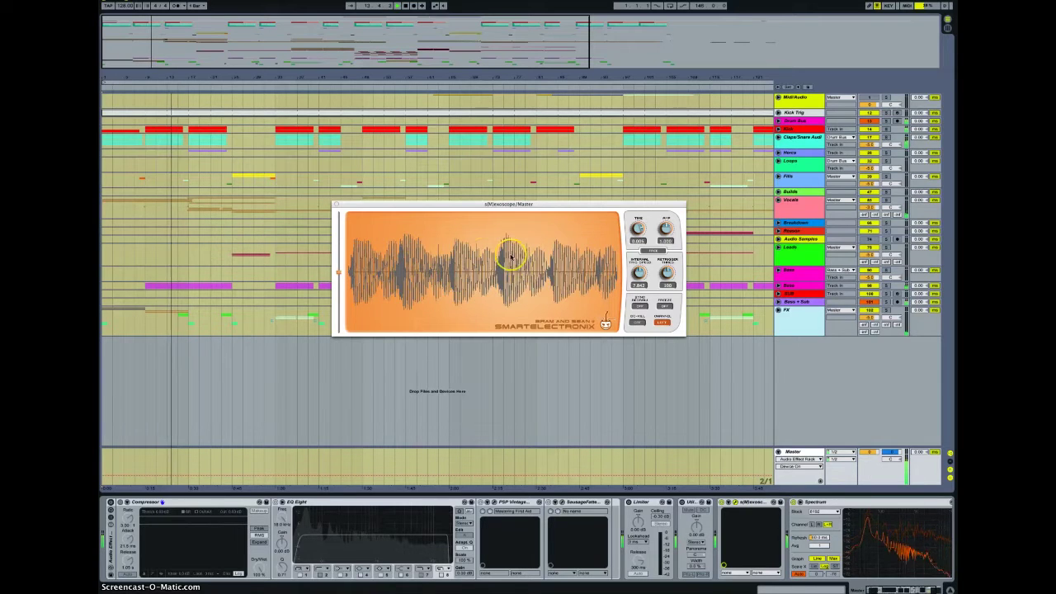
left_click(234, 469)
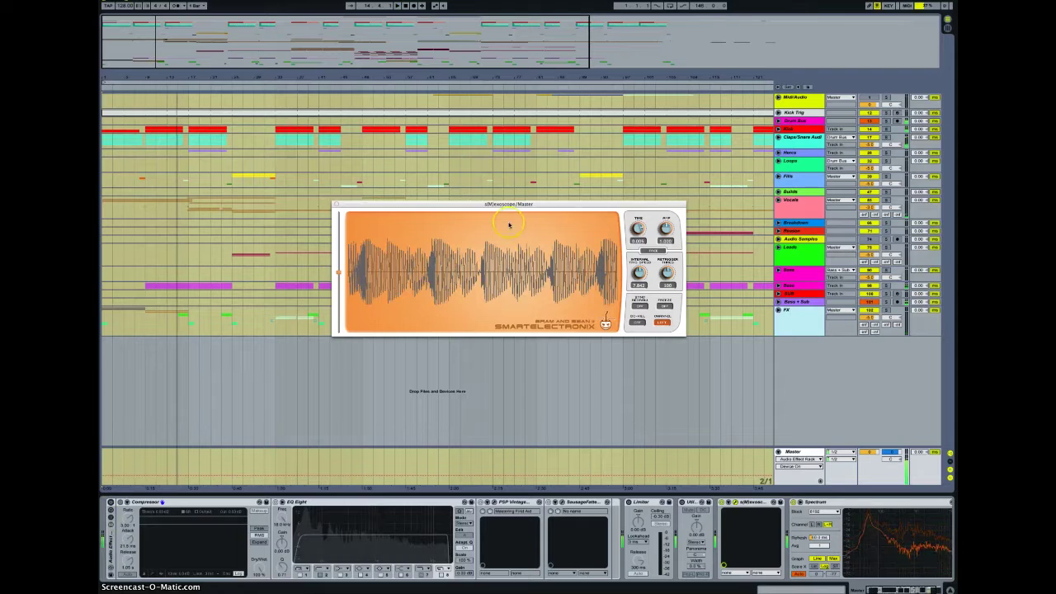
Enable the Limiter on the Master and close the s(M)exoscope window
left_click(174, 348)
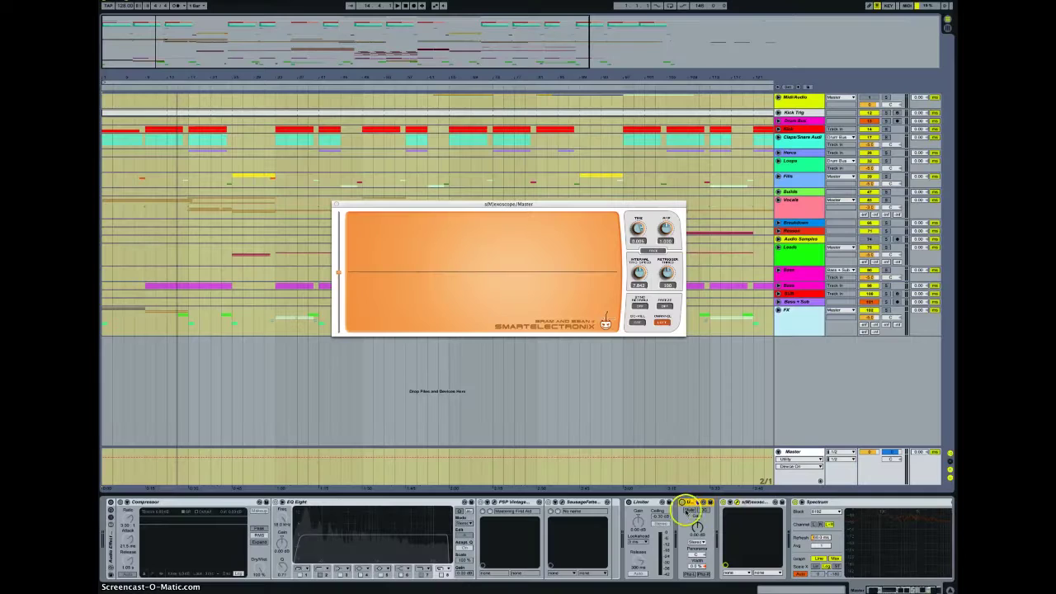
left_click(645, 502)
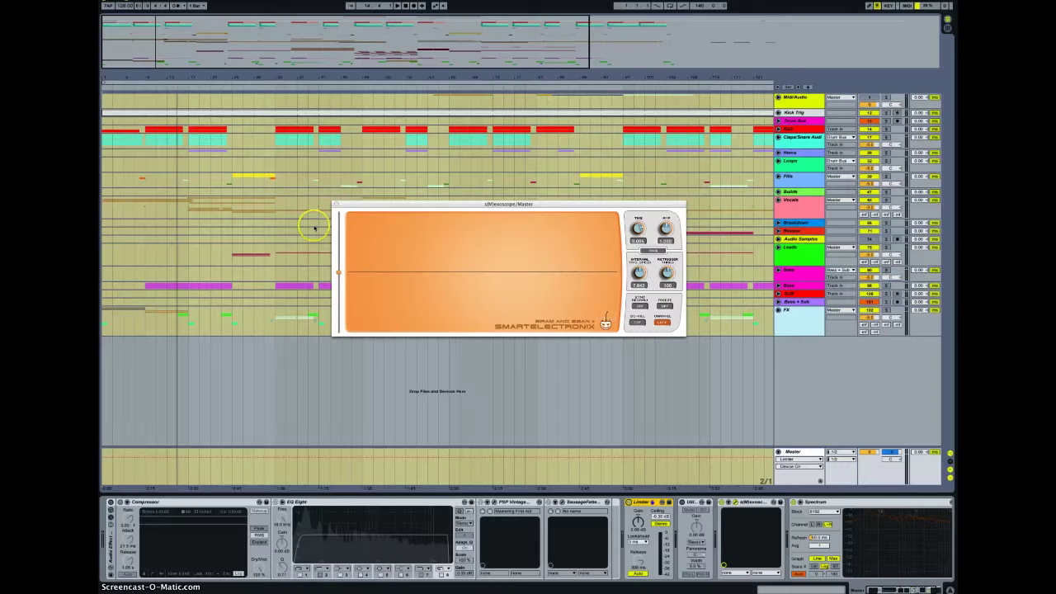
left_click(336, 203)
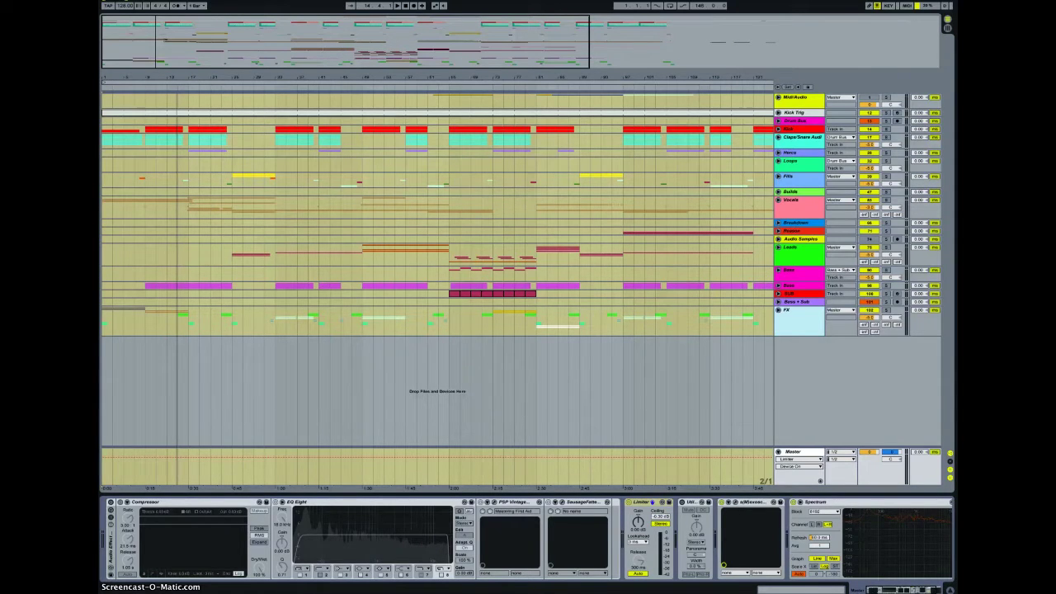
Insert a new audio track and place the Nasty Girl (Peep This Remix) 3 mp3 at its start
key("ctrl+t")
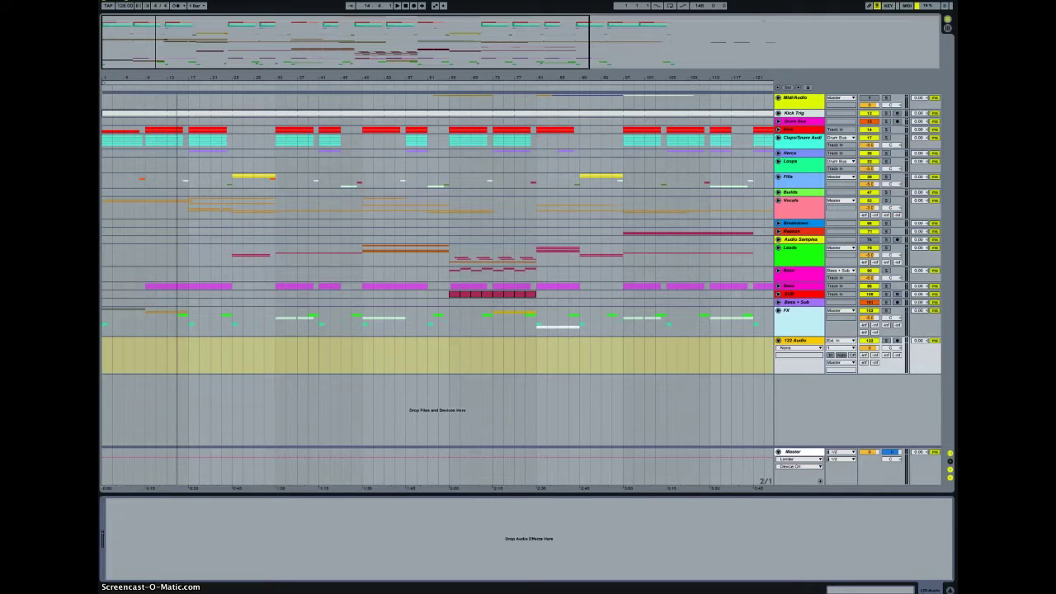
left_click_drag(355, 536, 122, 364)
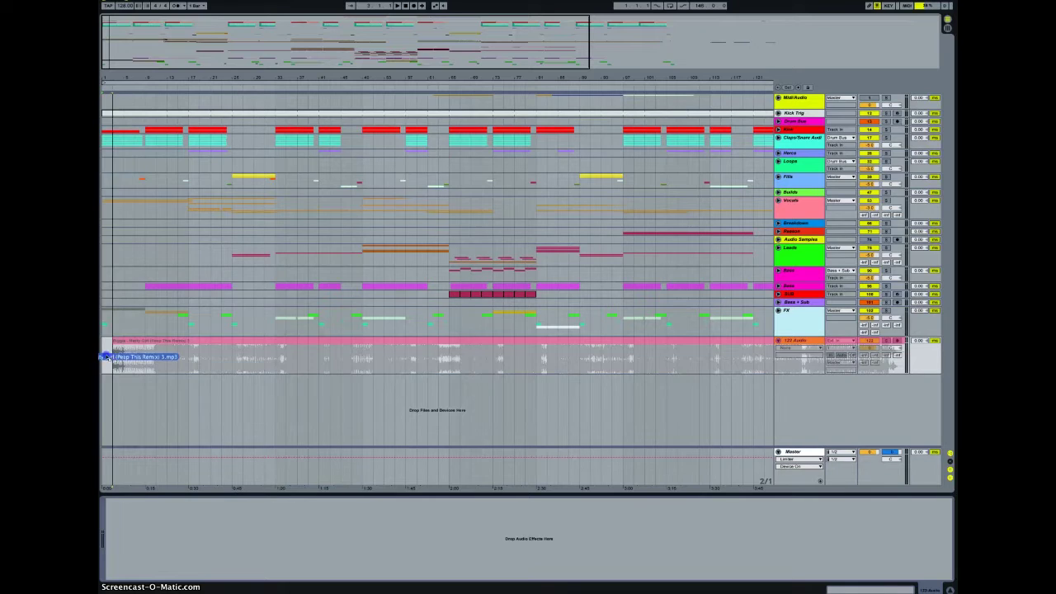
left_click(277, 357)
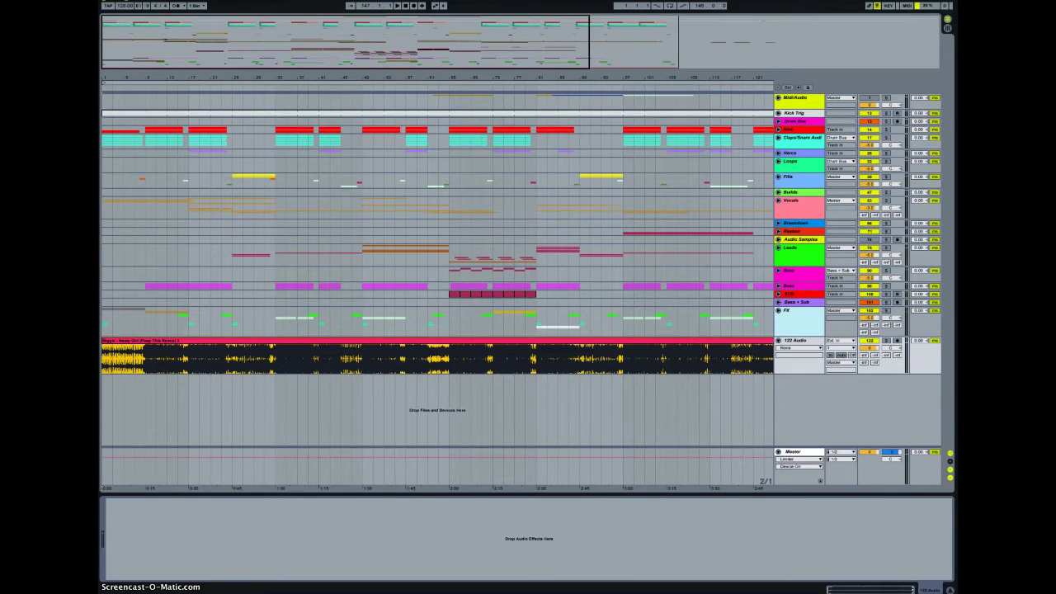
Place the Peep This No Speak Americano Remix PreMaster file at the start of the new audio track and reactivate its clip
left_click_drag(289, 319, 104, 360)
left_click(210, 353)
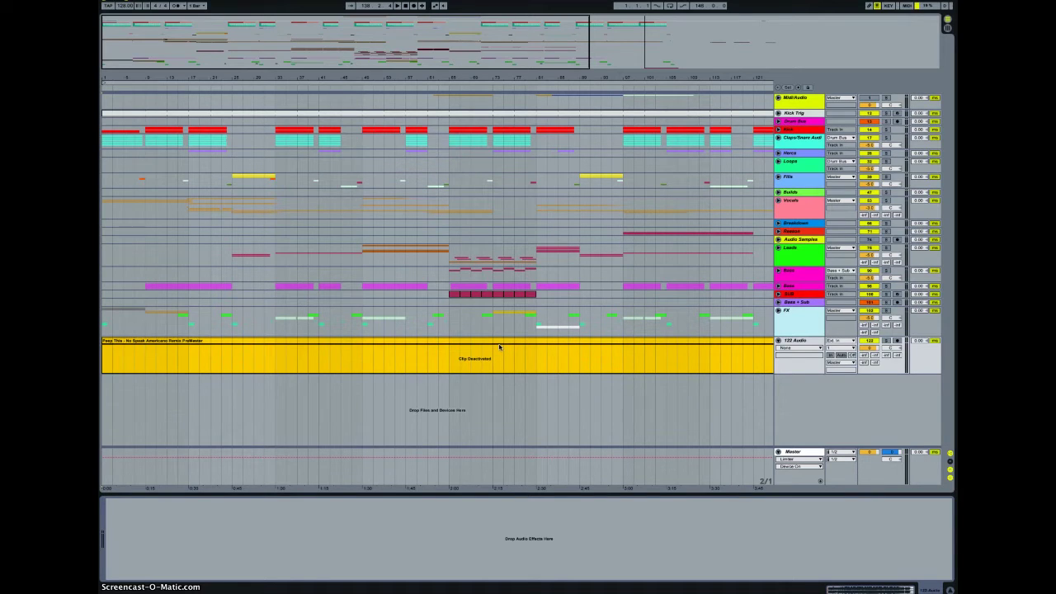
key("0")
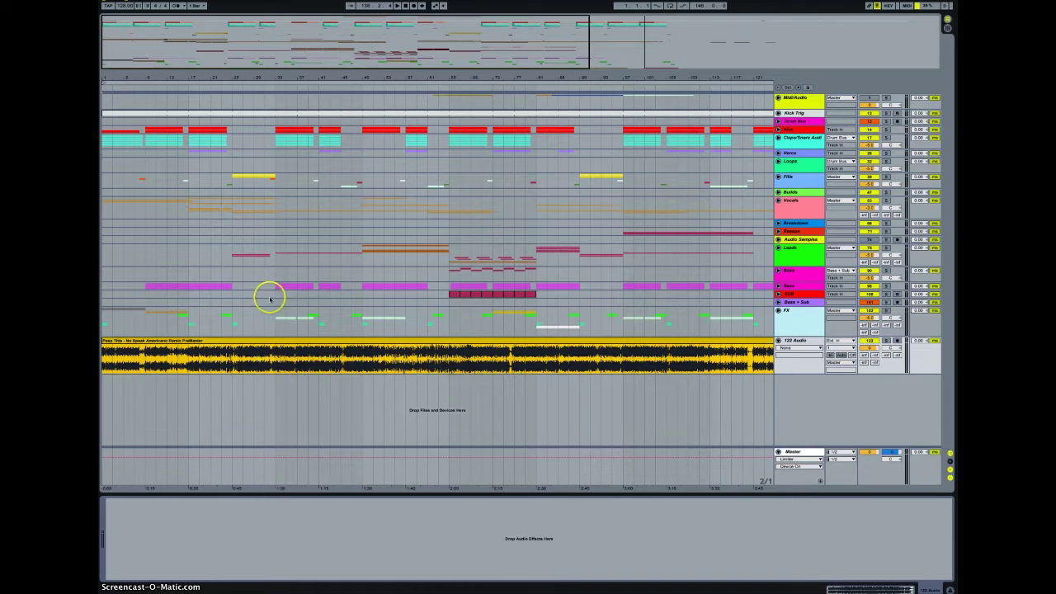
Examine the PreMaster clip's waveform up close around bar 97 and across the whole track for its peaks and dynamics
left_click_drag(406, 75, 682, 283)
left_click(654, 269)
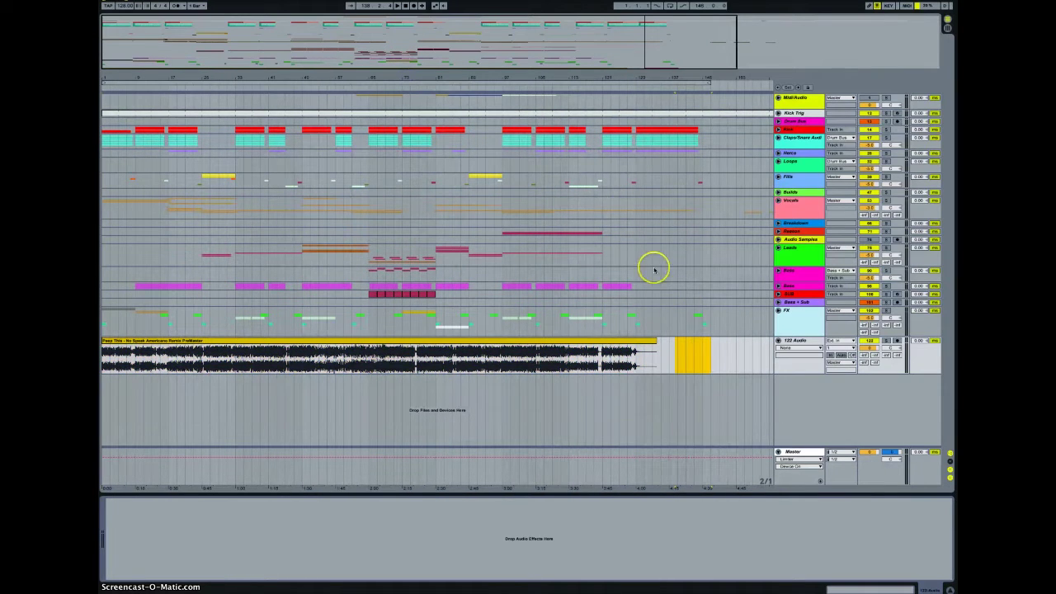
left_click_drag(502, 74, 550, 455)
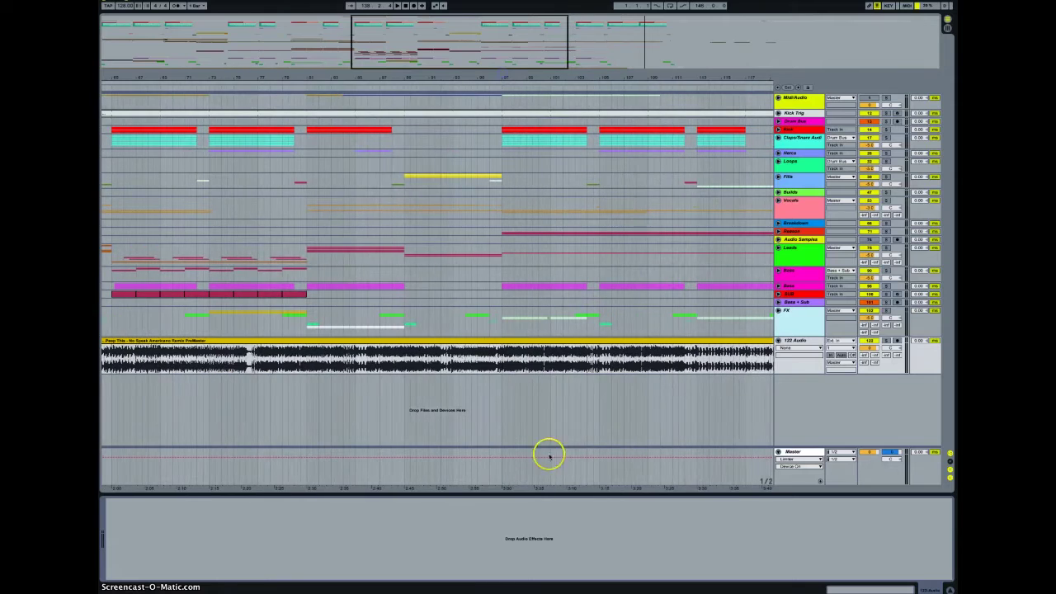
left_click_drag(485, 80, 552, 309)
scroll(622, 345, "right", 5)
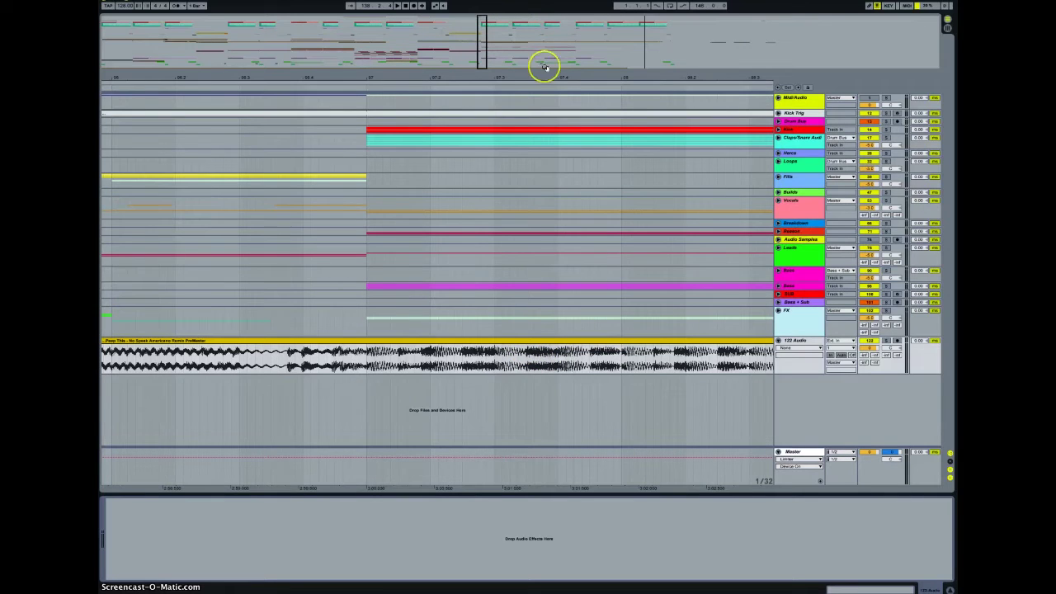
left_click_drag(541, 57, 542, 77)
left_click_drag(343, 76, 299, 443)
left_click_drag(330, 353, 345, 353)
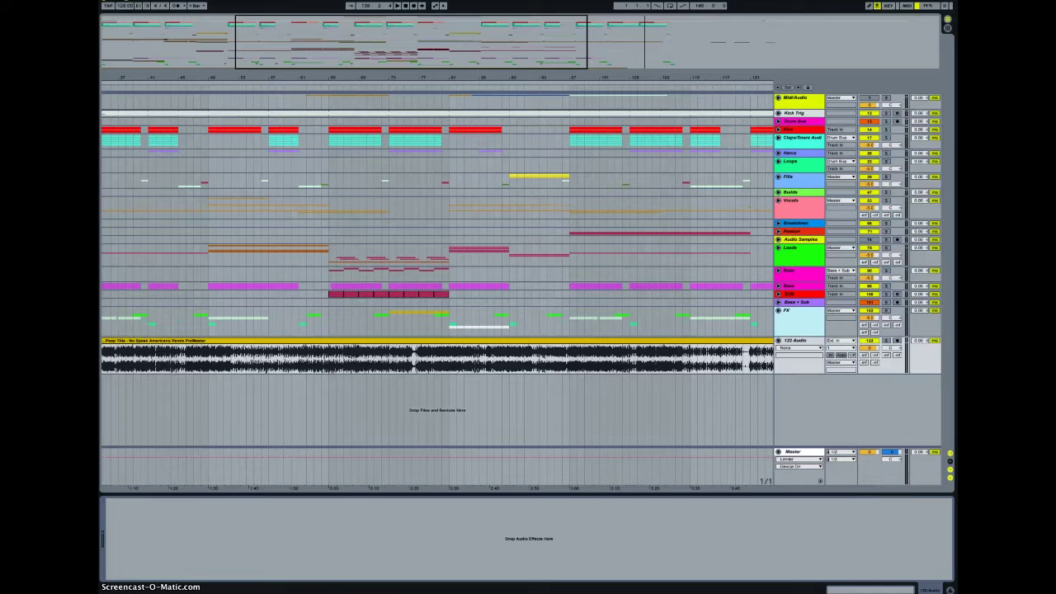
Bring the Groovejet (Andrey Exx & Fomichev Remix) mp3 from the desktop onto the new audio track at bar 33
key("F11")
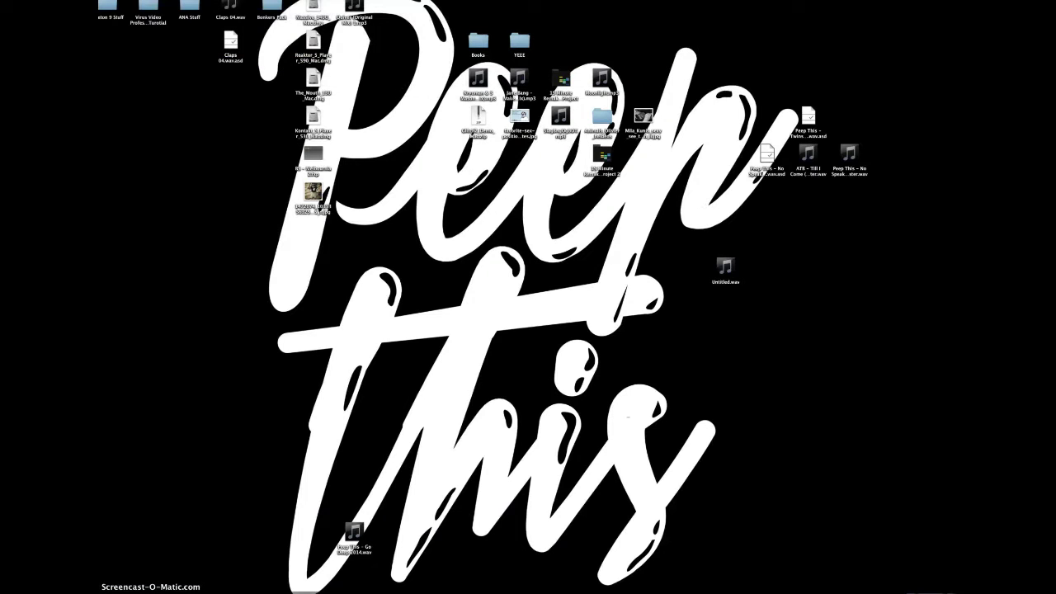
key("F11")
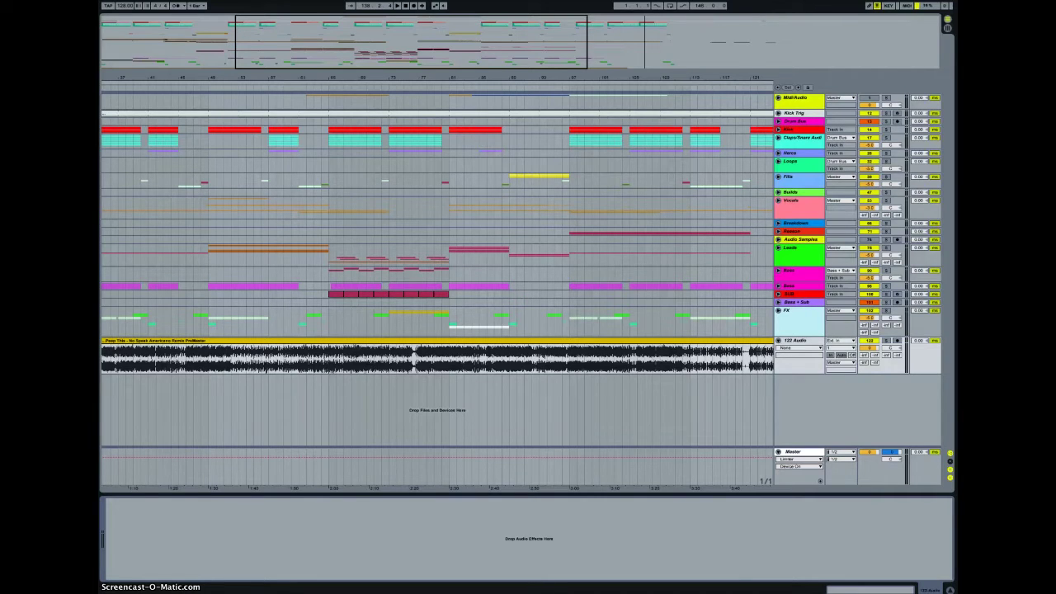
left_click_drag(281, 486, 108, 353)
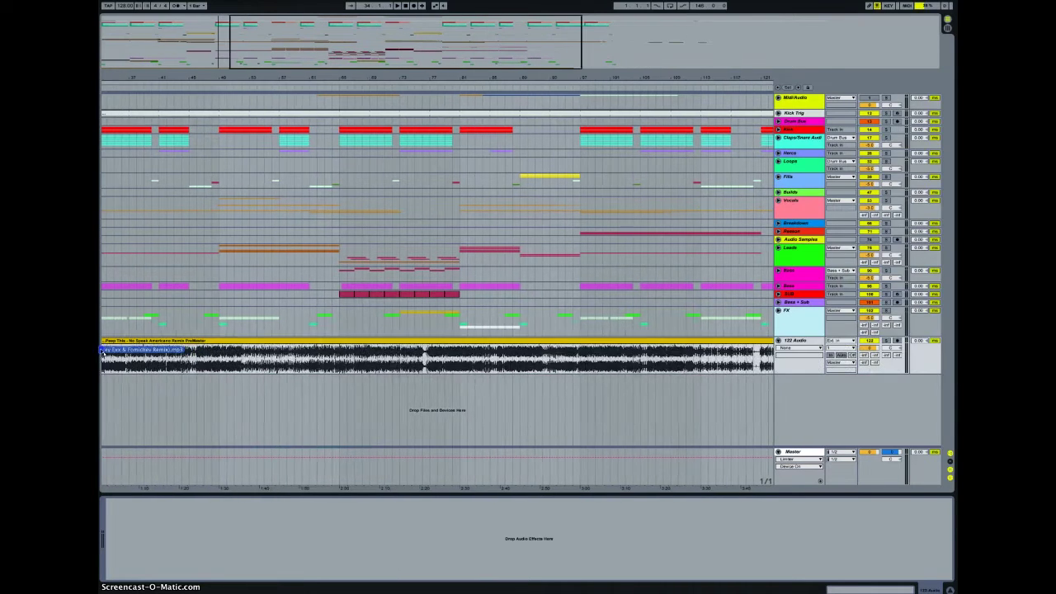
left_click(119, 354)
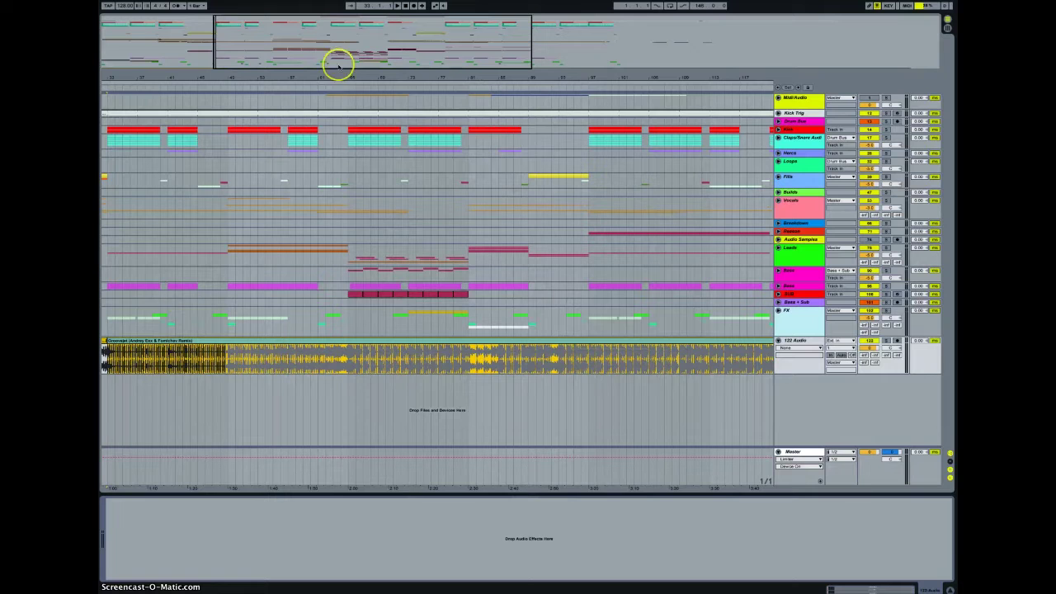
Examine the Groovejet clip's waveform up close and over its full length to compare its loudness with the PreMaster
left_click_drag(341, 75, 335, 78)
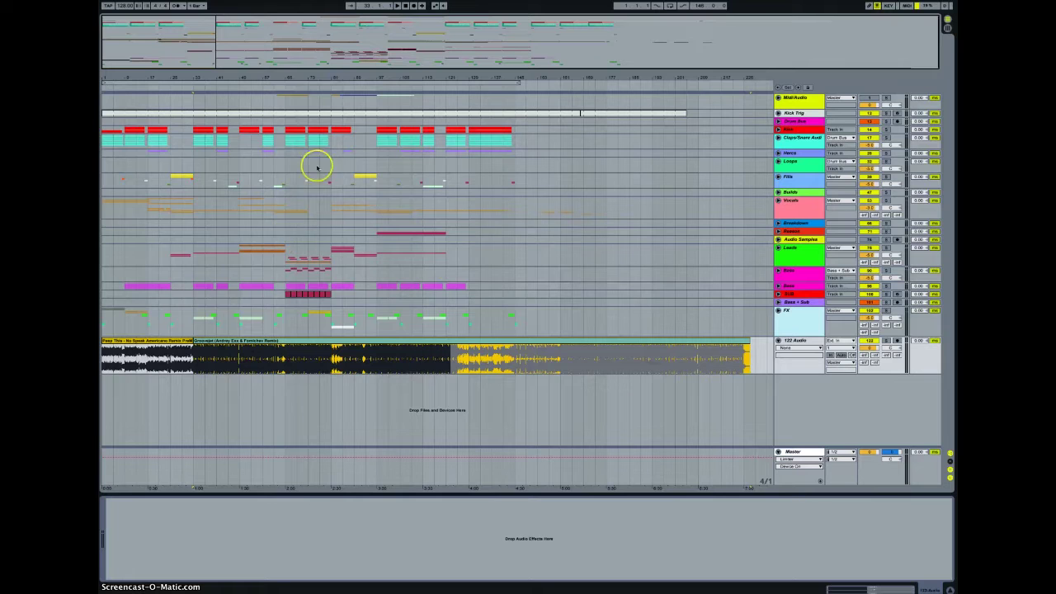
left_click_drag(379, 77, 379, 77)
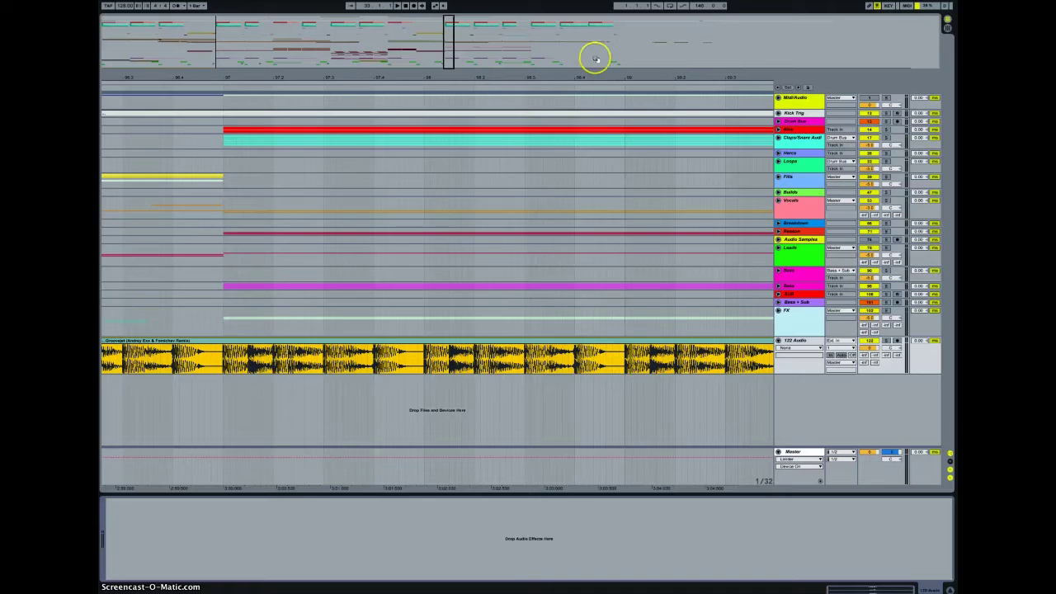
left_click_drag(601, 80, 602, 77)
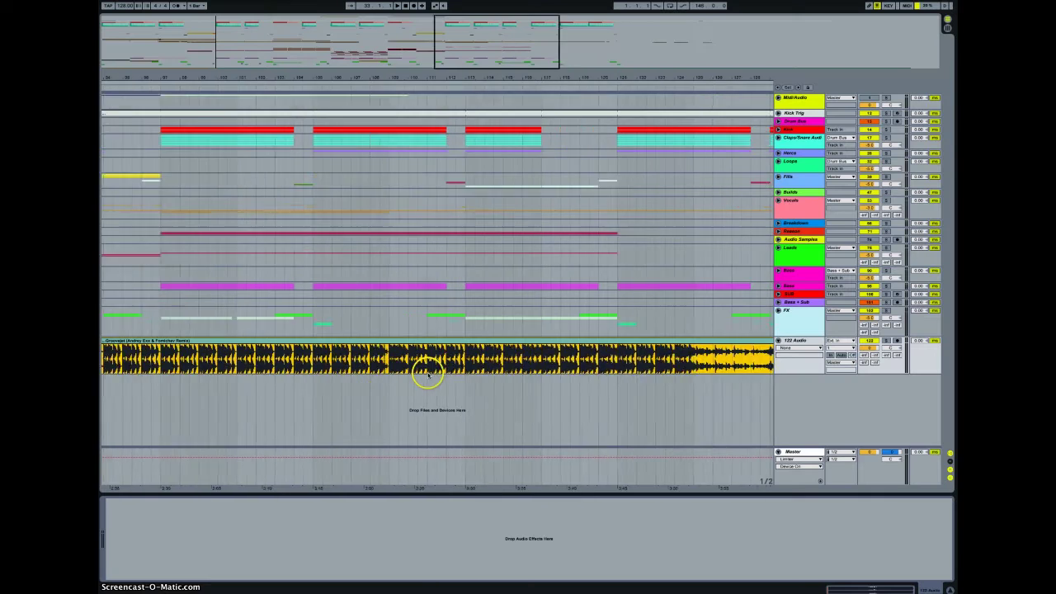
scroll(424, 363, "right", 5)
scroll(462, 347, "left", 15)
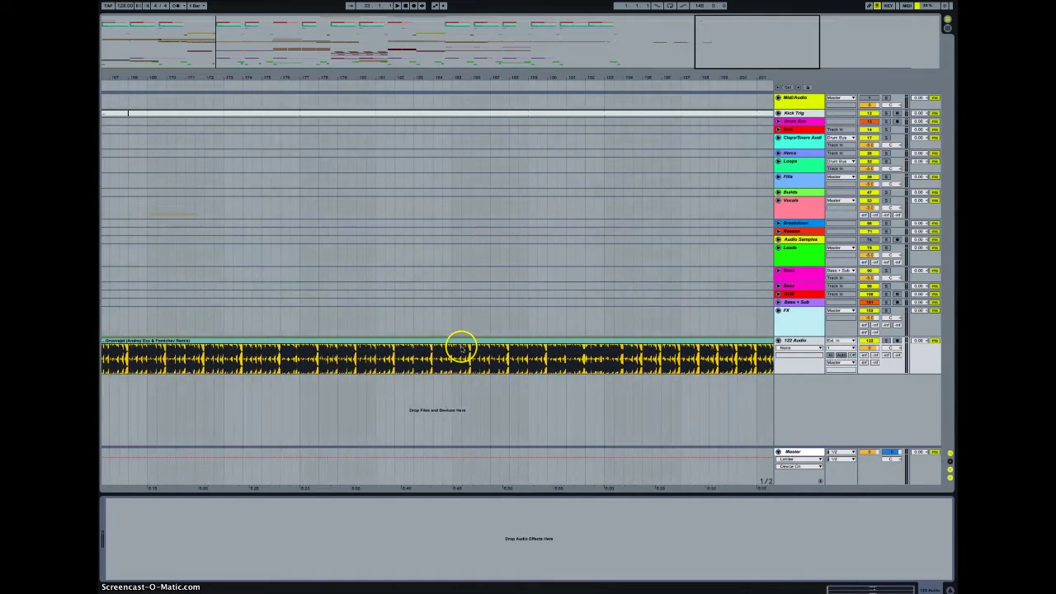
left_click_drag(384, 64, 361, 73)
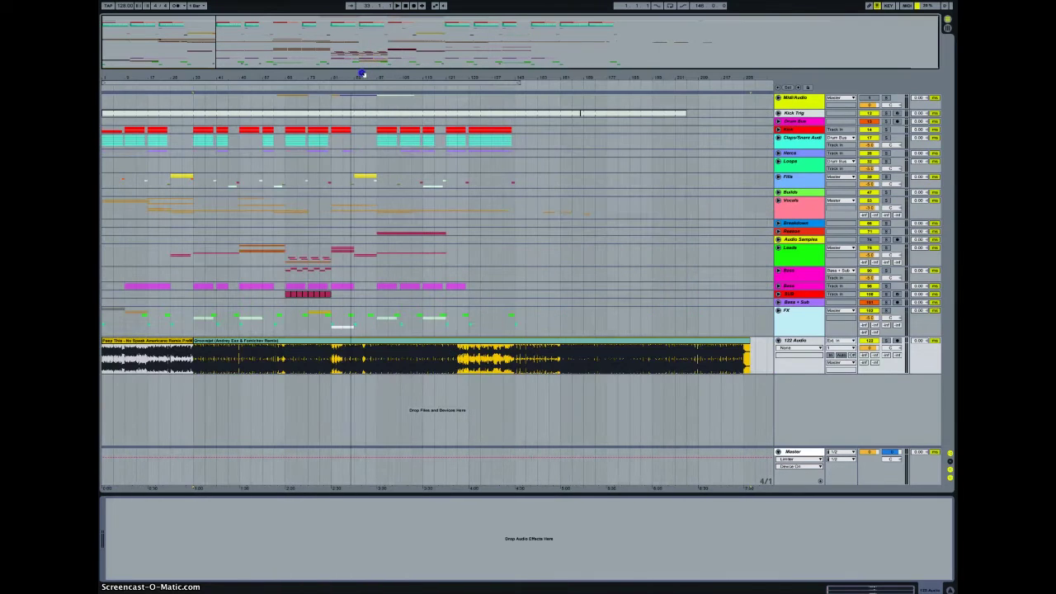
Delete the comparison clips from the new audio track
left_click(757, 360)
left_click(357, 365)
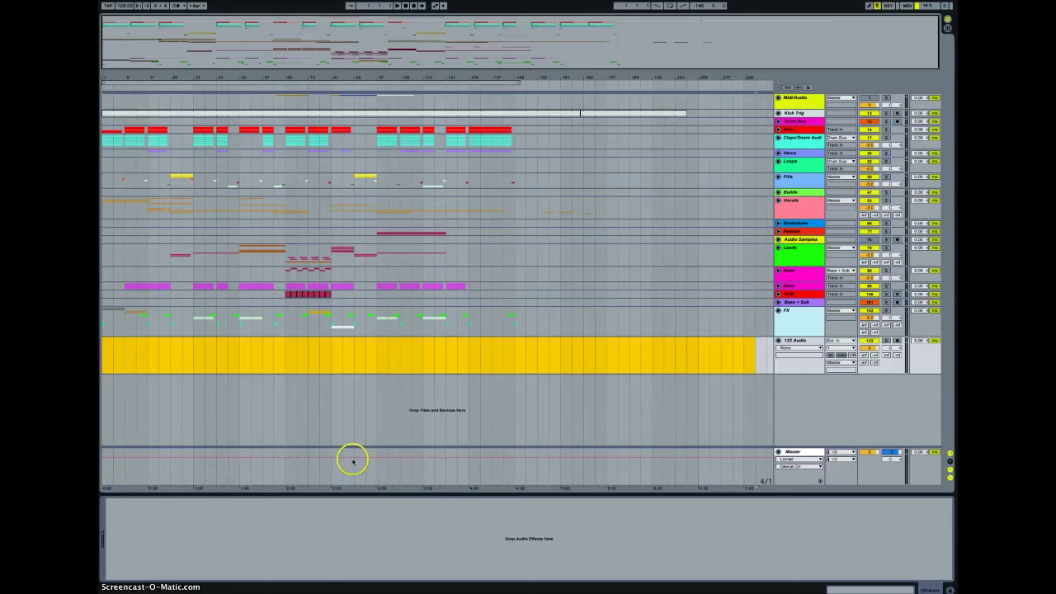
Switch to Scratch Live by launching it from the Mac's application launcher
key("F4")
scroll(632, 347, "right", 3)
scroll(632, 344, "left", 3)
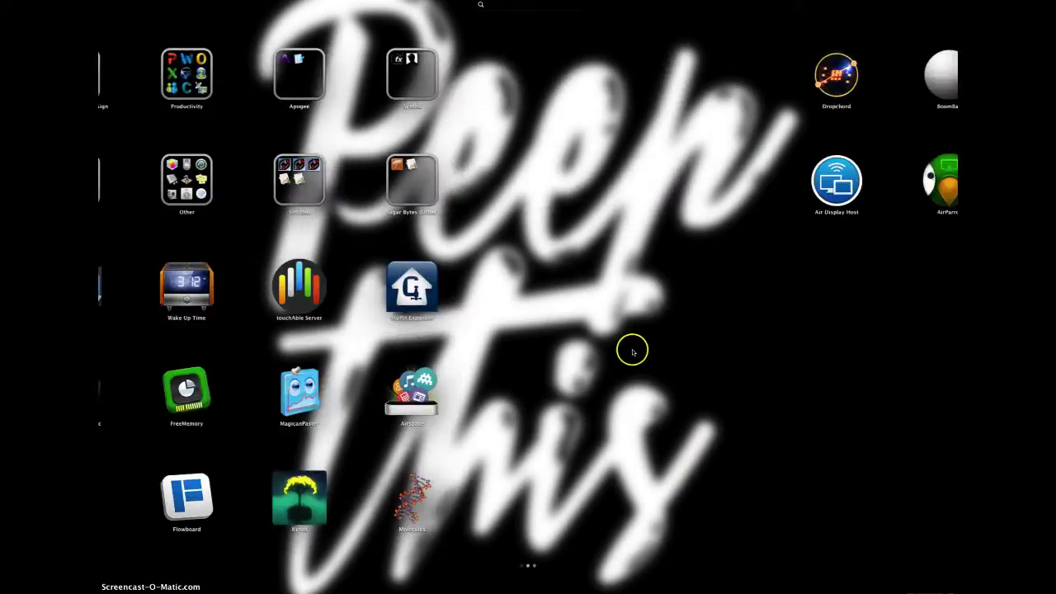
scroll(635, 363, "left", 3)
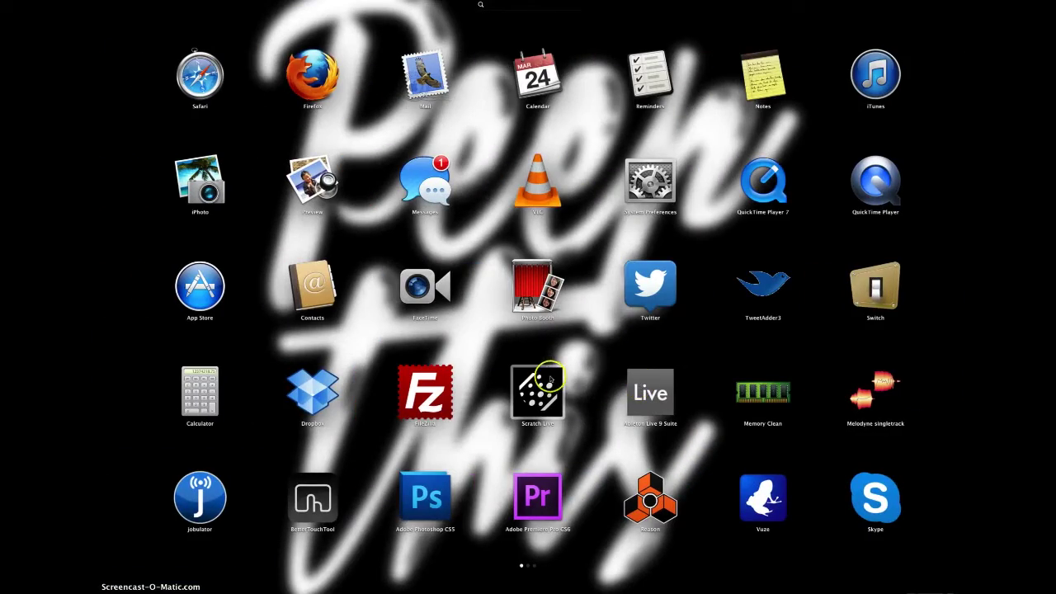
left_click(549, 378)
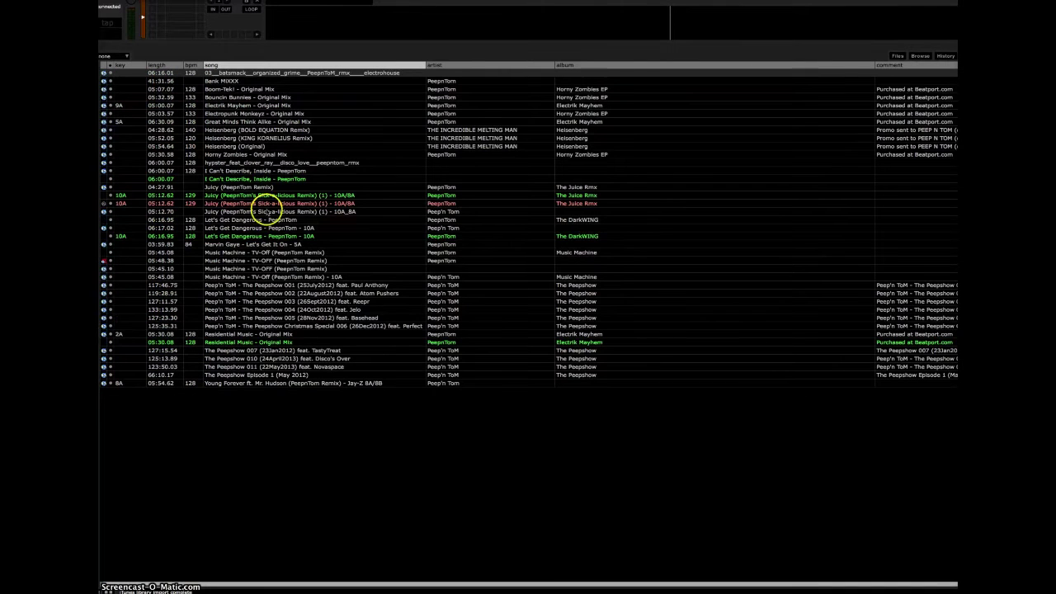
Load Juicy (PeepnTom's Sick-a-licious Remix) (1) - 10A_8A onto the deck
left_click(281, 195)
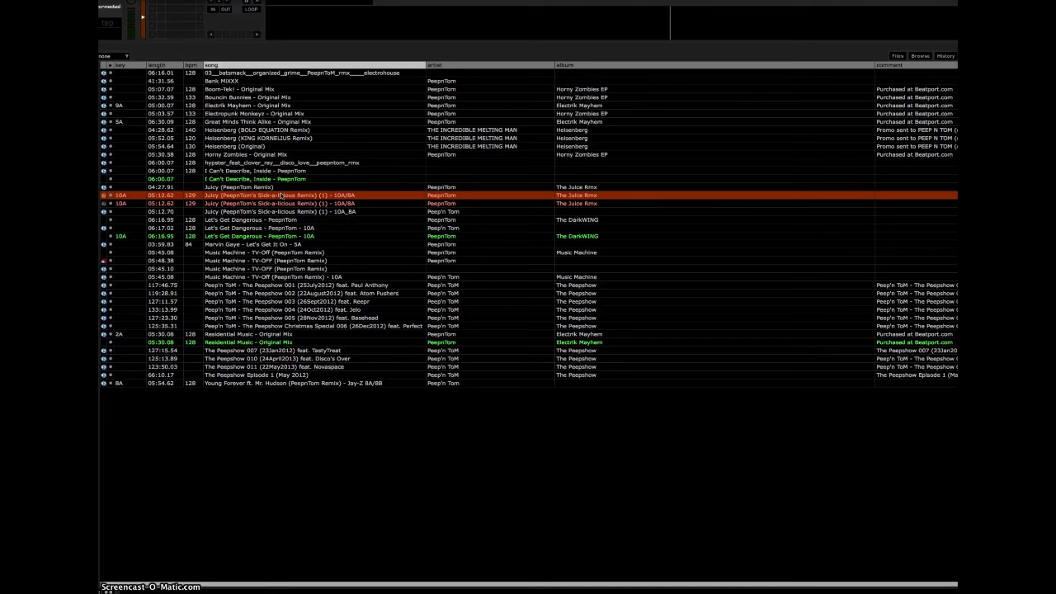
left_click(282, 211)
key("shift+Left")
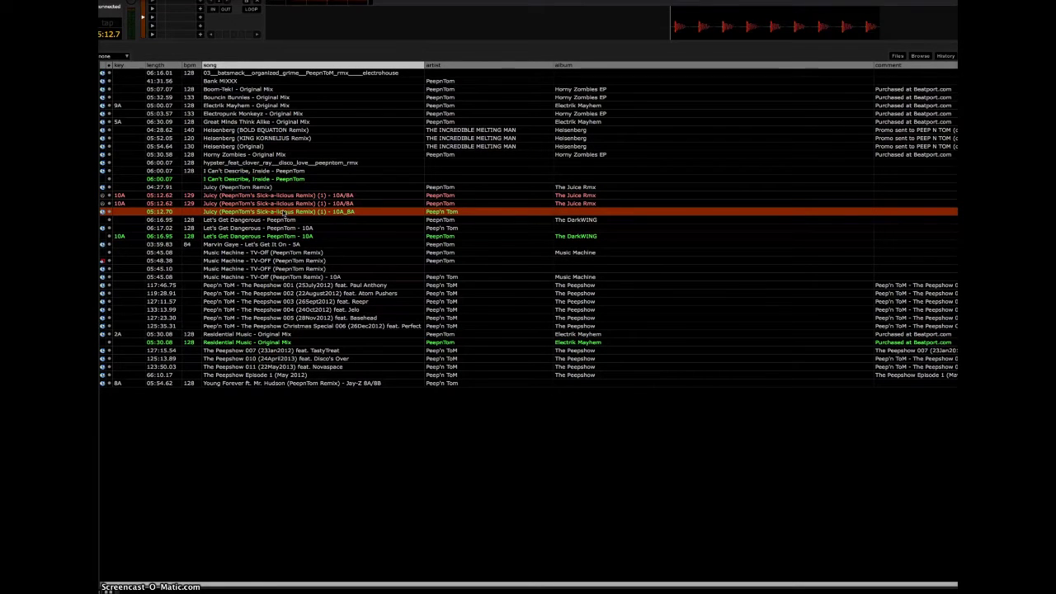
Raise the system volume and play the loaded Juicy remix from further points to examine its waveform
left_click(288, 216)
key("XF86AudioRaiseVolume")
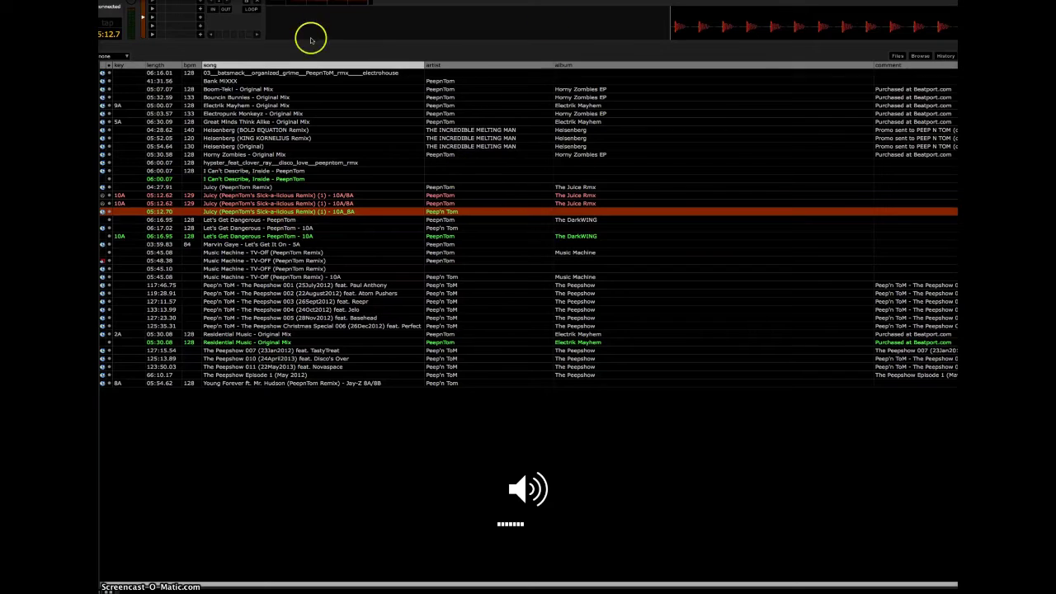
key("space")
left_click(300, 4)
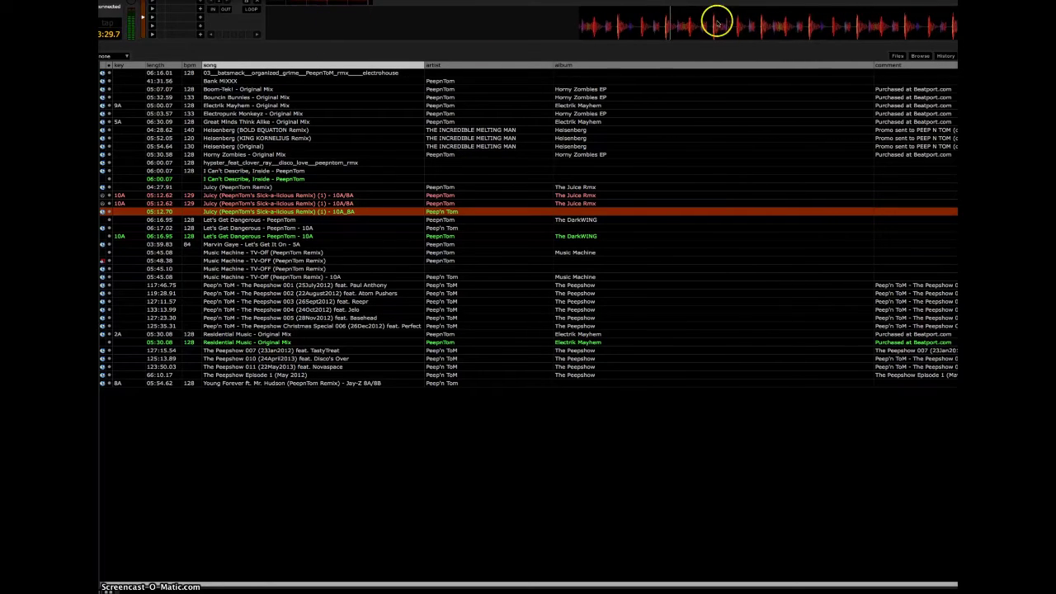
left_click(316, 6)
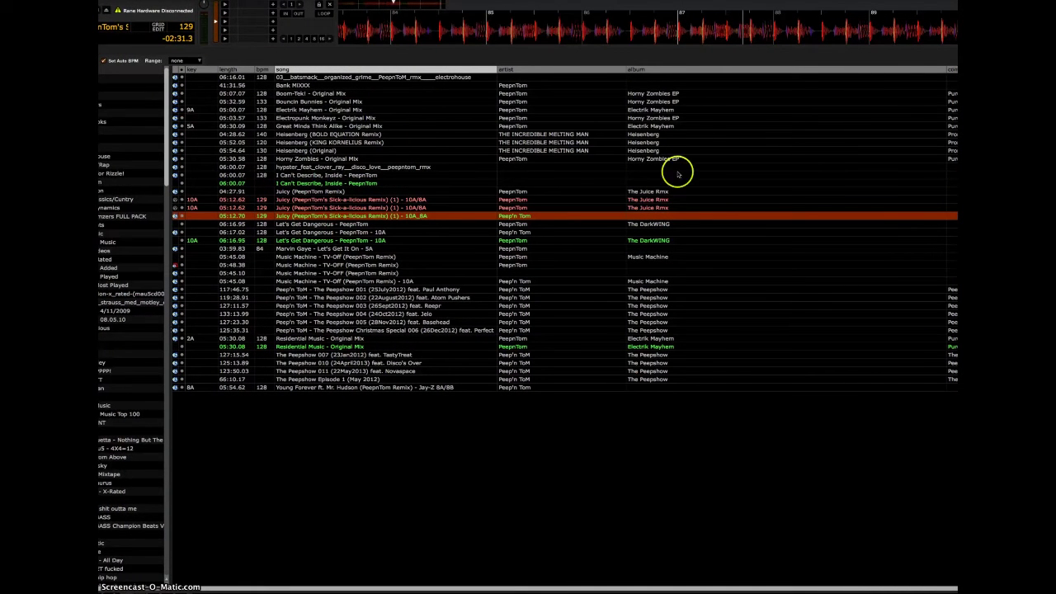
Open crates near the end of the crate list to look through their songs
scroll(132, 330, "down", 5)
left_click(127, 466)
scroll(132, 330, "down", 5)
left_click(132, 564)
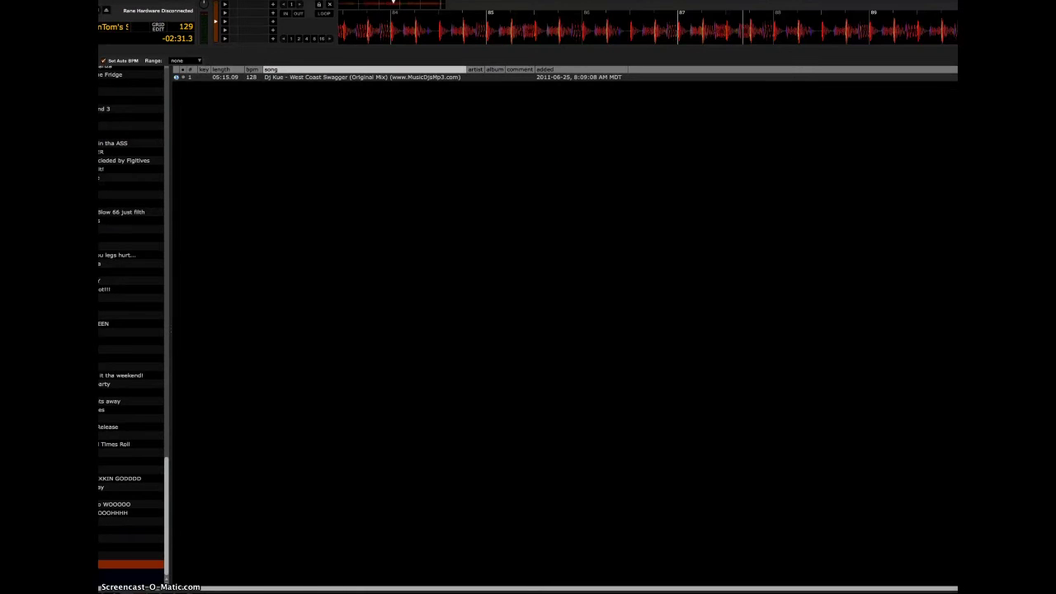
left_click(136, 547)
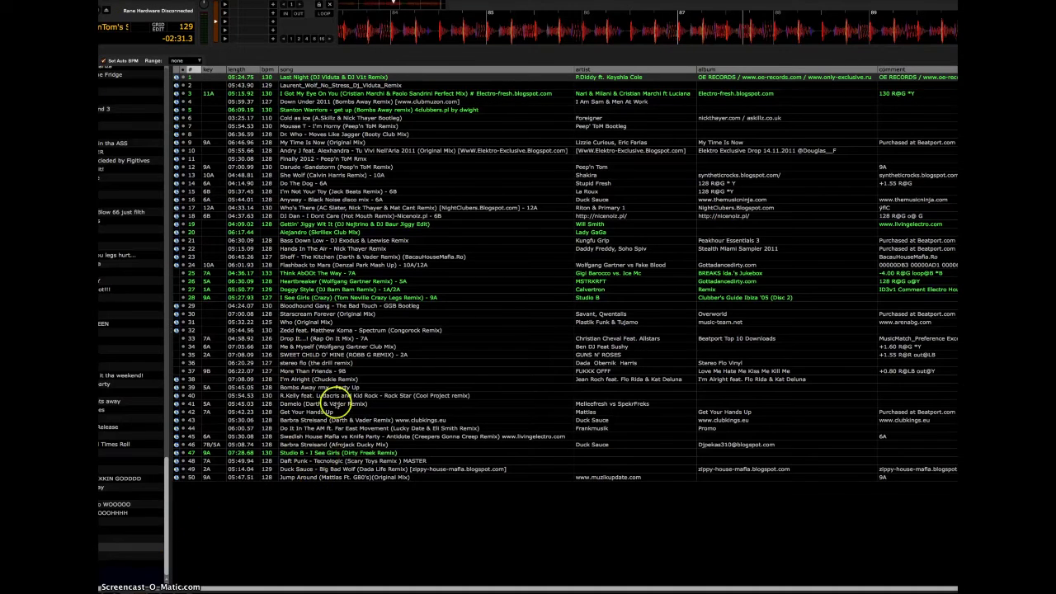
Load Daft Punk - Tecnologic (Scary Toys Remix) MASTER from the open crate onto the deck
left_click(318, 461)
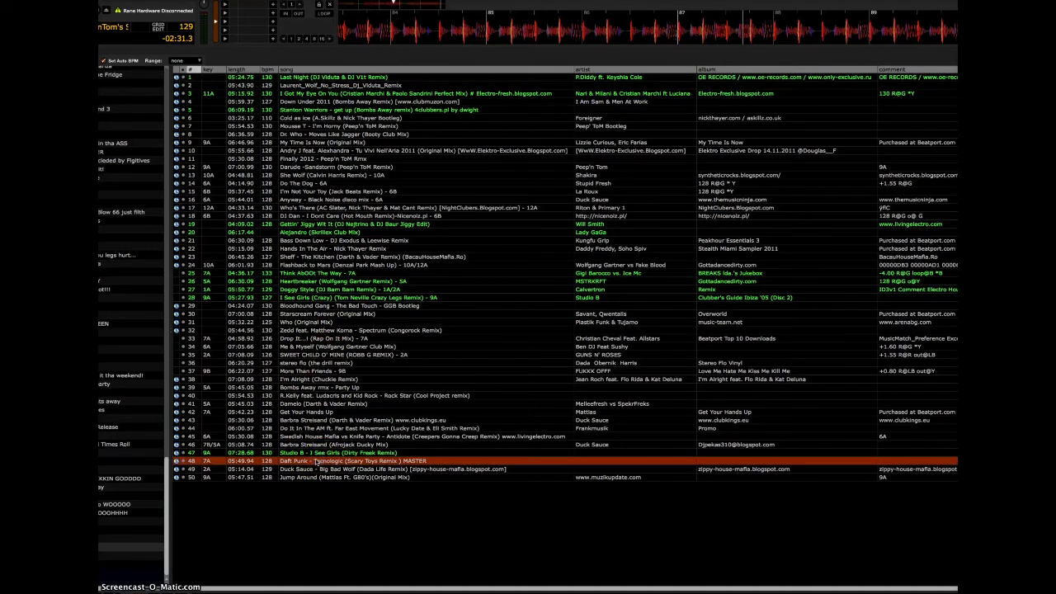
key("shift+Left")
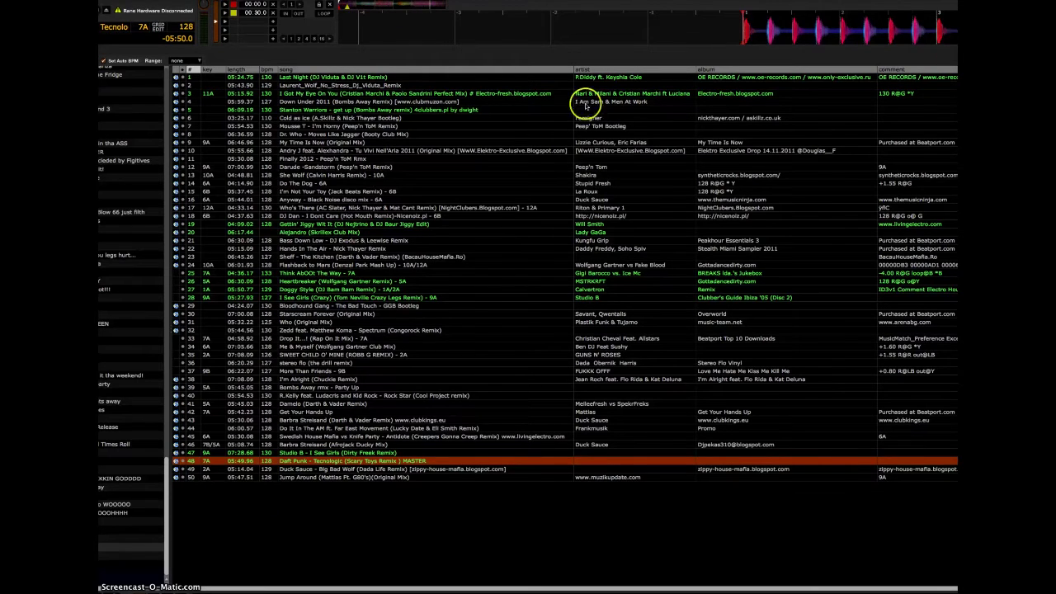
Browse the disk files to the masters folder under Dropbox, Tyco and load CC Peniston - Finally (Peep This 2014 Remix) Peepmaster.mp3 onto the deck
key("alt+f")
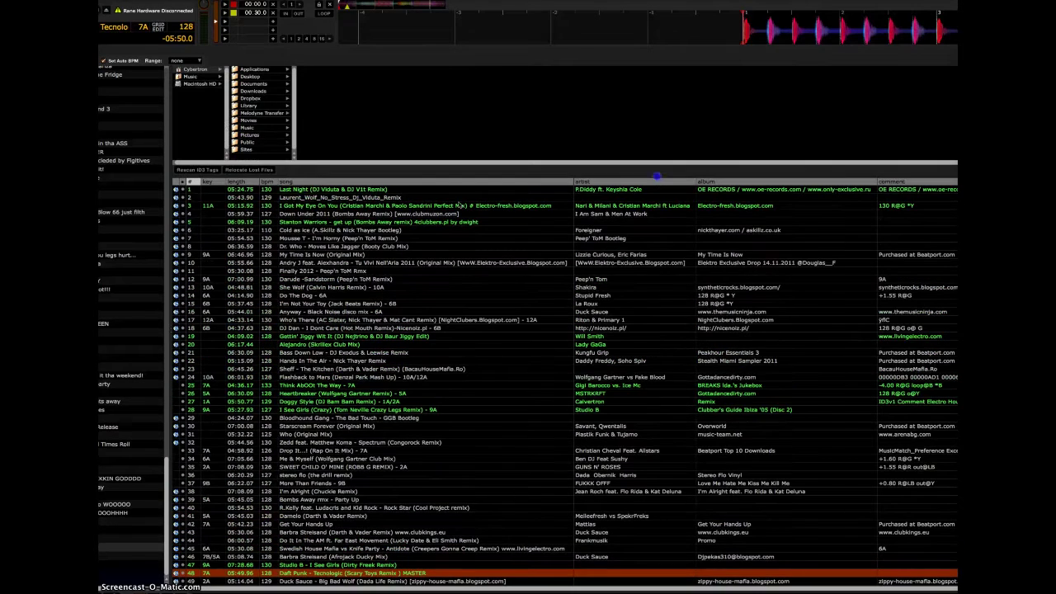
left_click(259, 135)
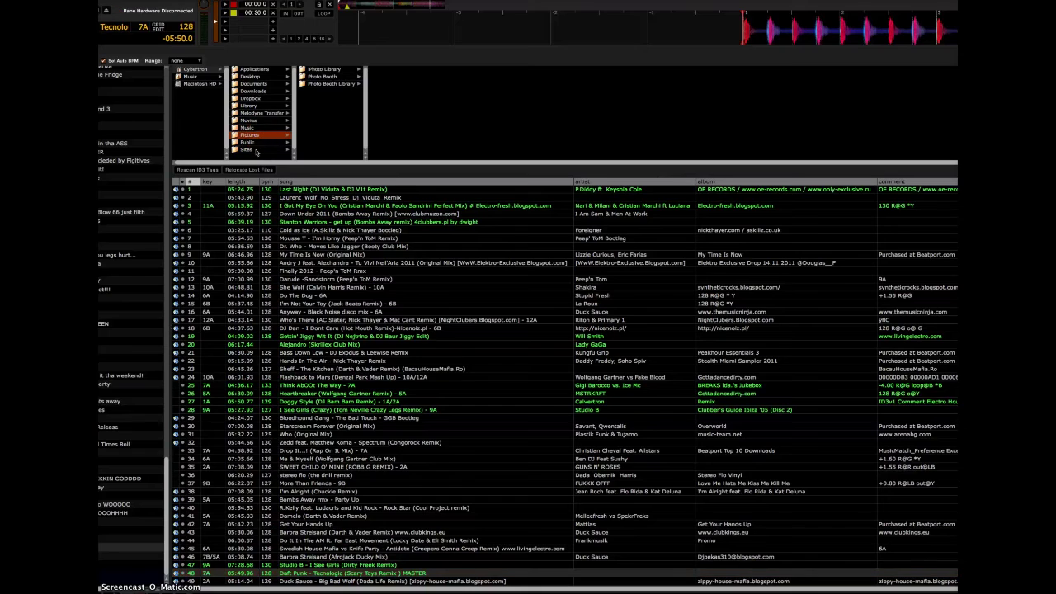
left_click(262, 98)
scroll(342, 107, "down", 10)
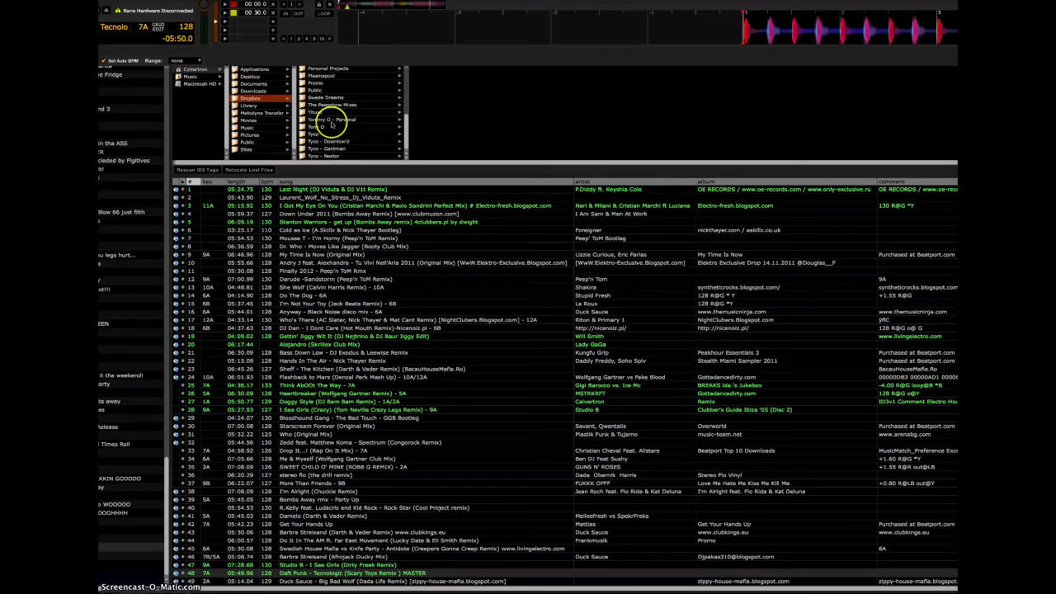
left_click(328, 134)
scroll(441, 143, "down", 3)
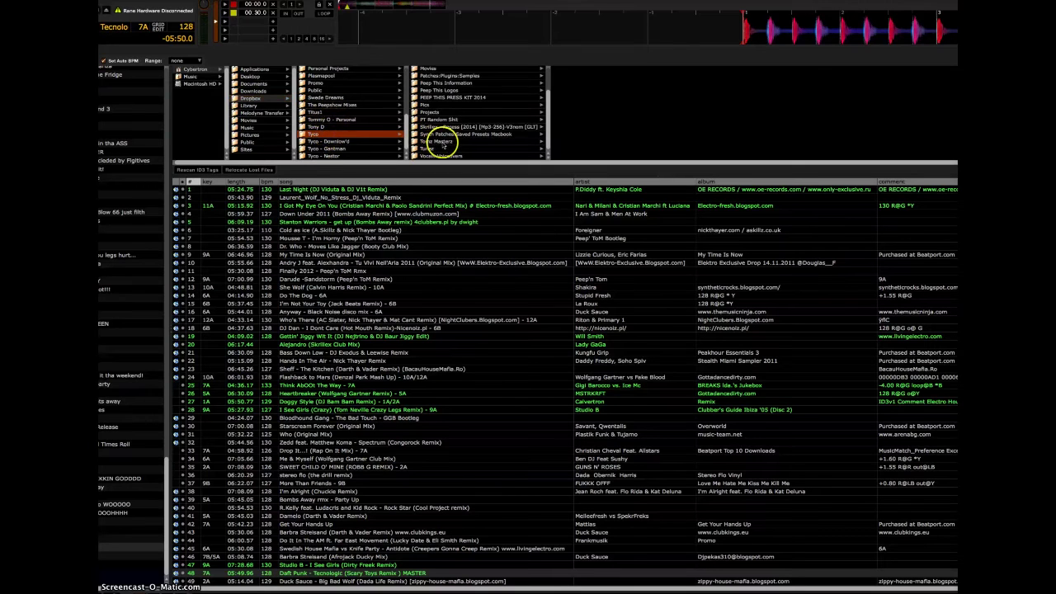
left_click(443, 142)
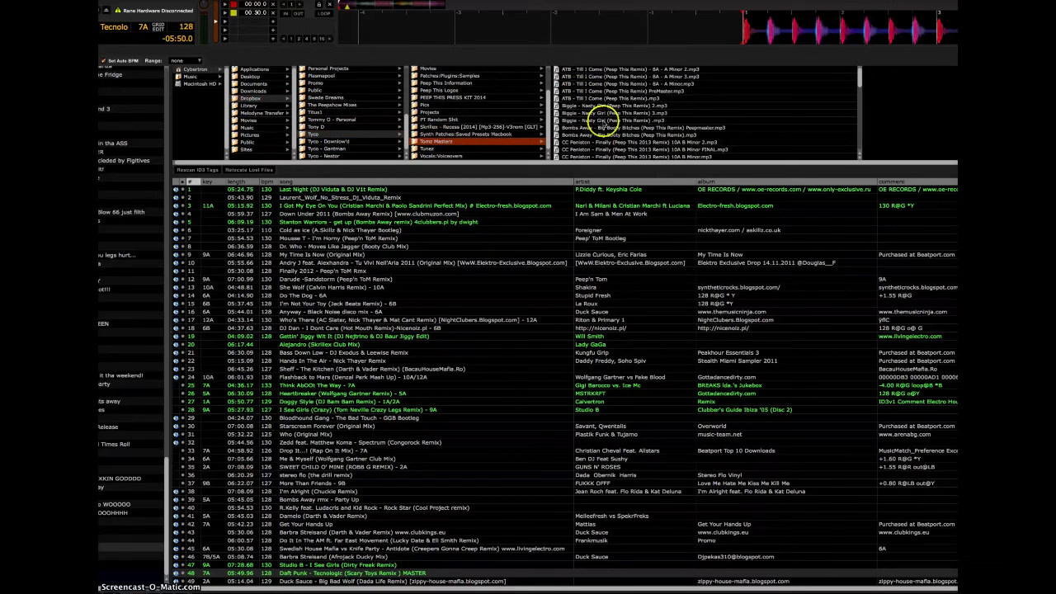
scroll(605, 119, "down", 2)
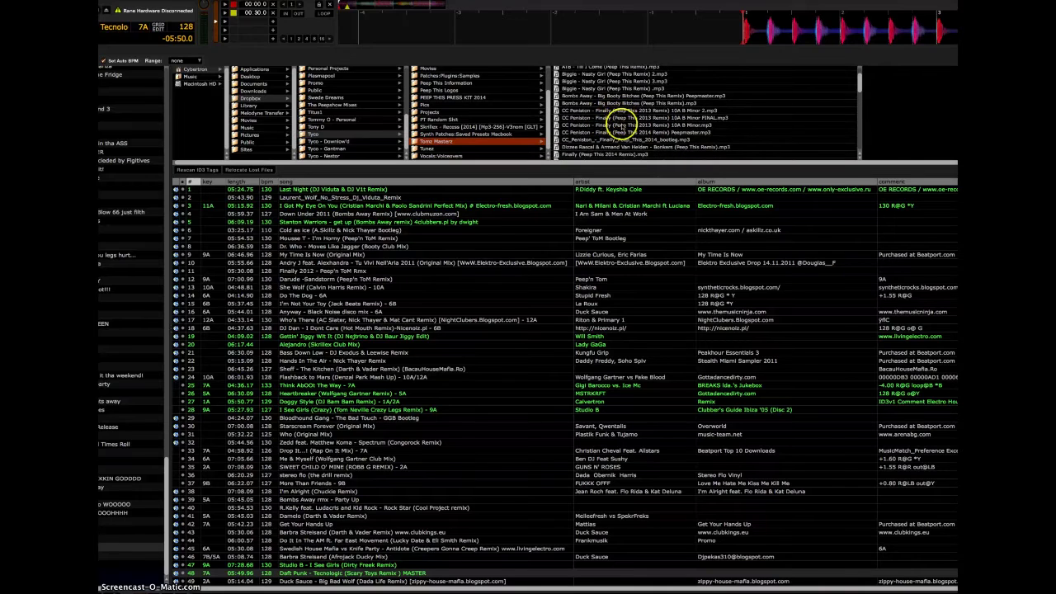
double_click(614, 132)
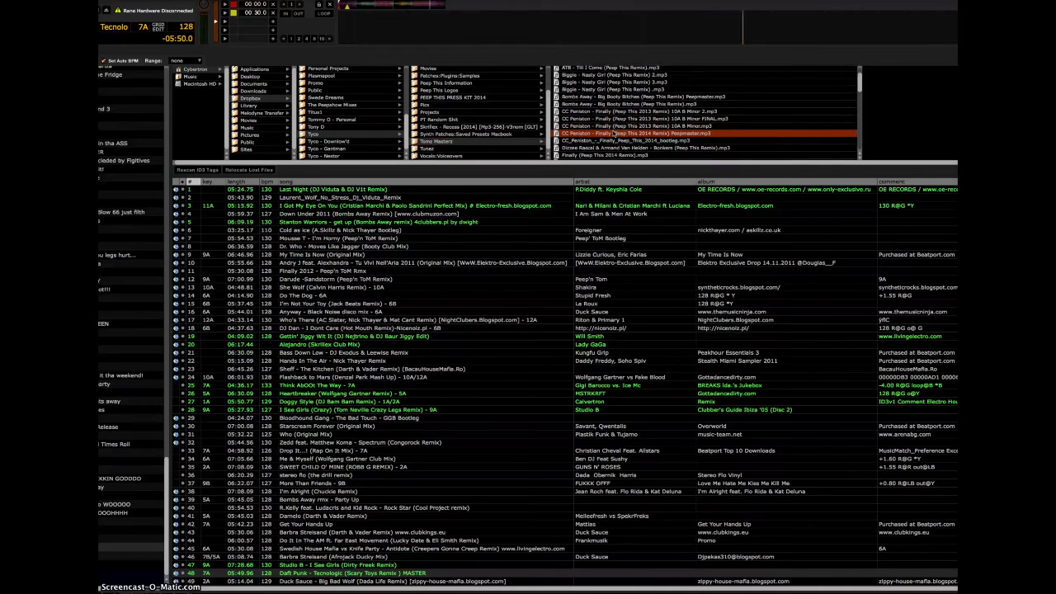